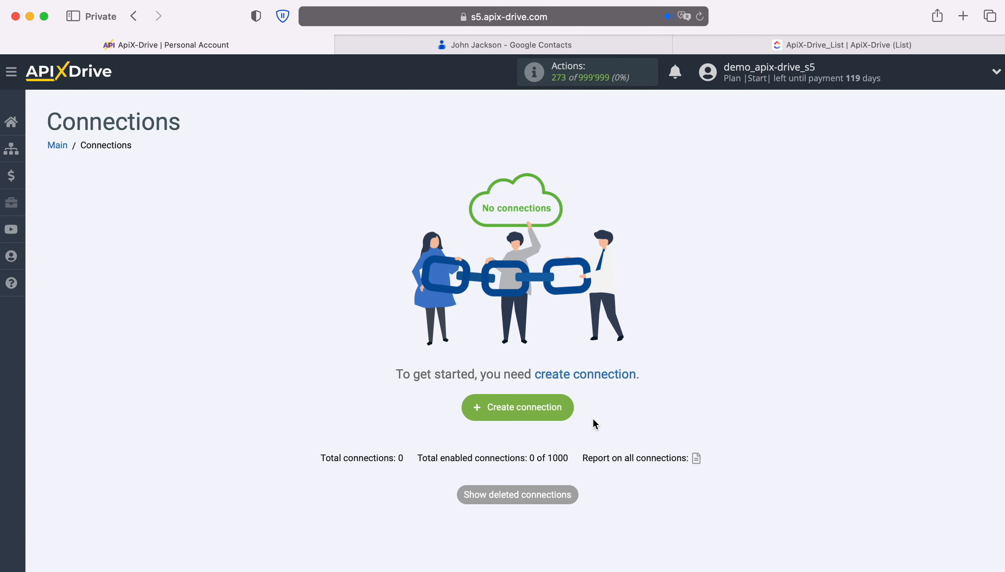
# Create a new connection and set Google Contacts as its data source system
pyautogui.click(570, 408)
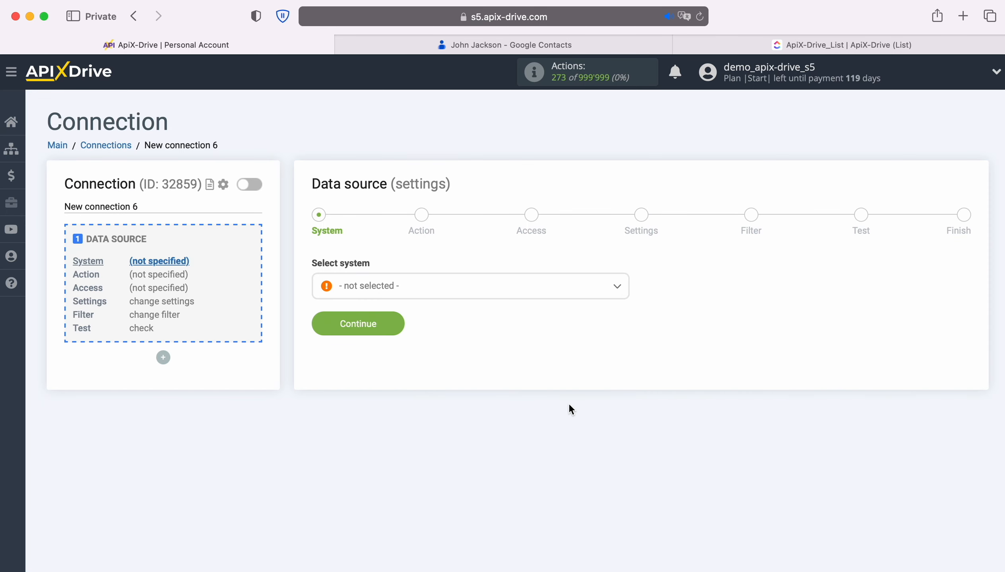
pyautogui.click(482, 292)
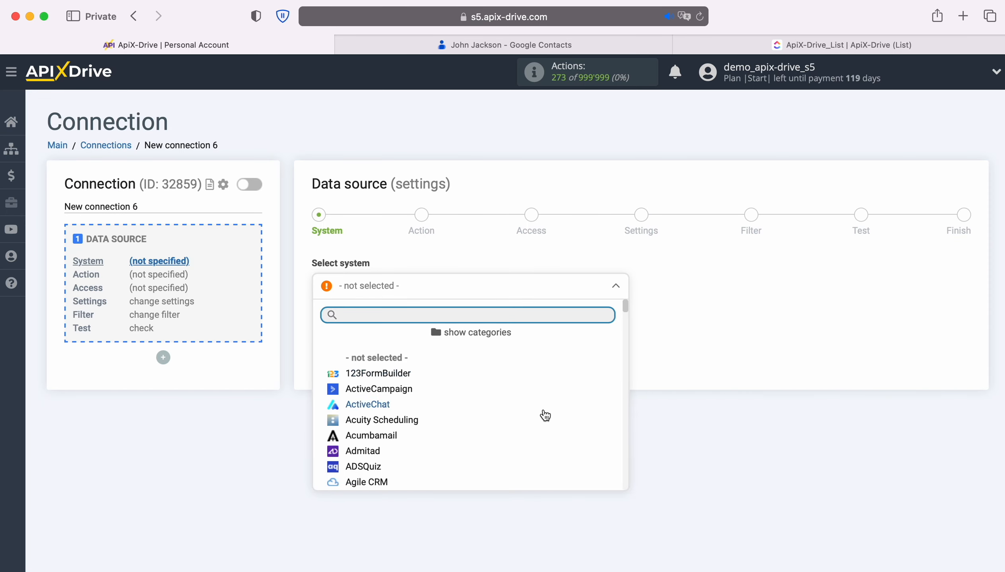
pyautogui.scroll(-3, 546, 416)
pyautogui.scroll(-20, 558, 426)
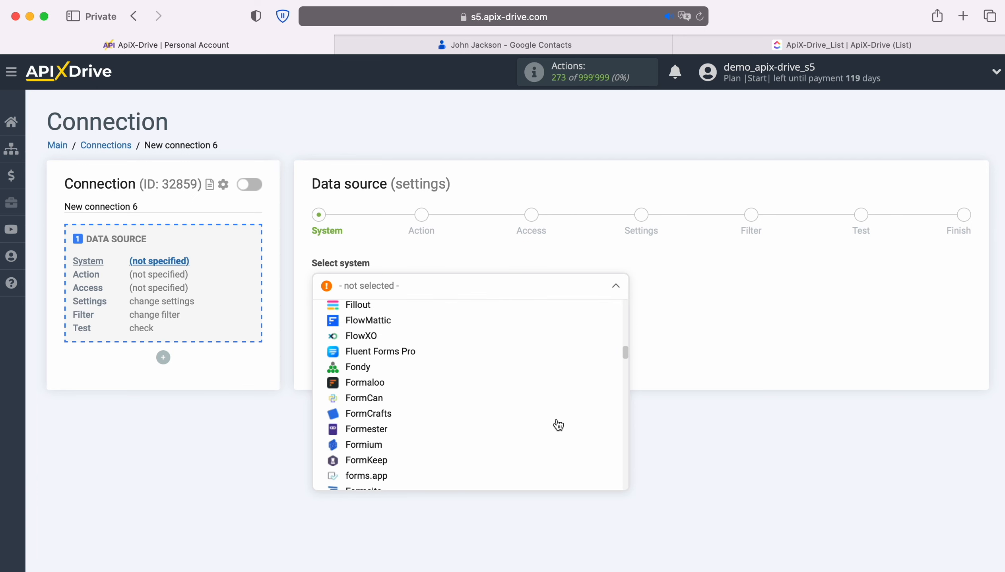
pyautogui.scroll(-2, 556, 424)
pyautogui.click(402, 406)
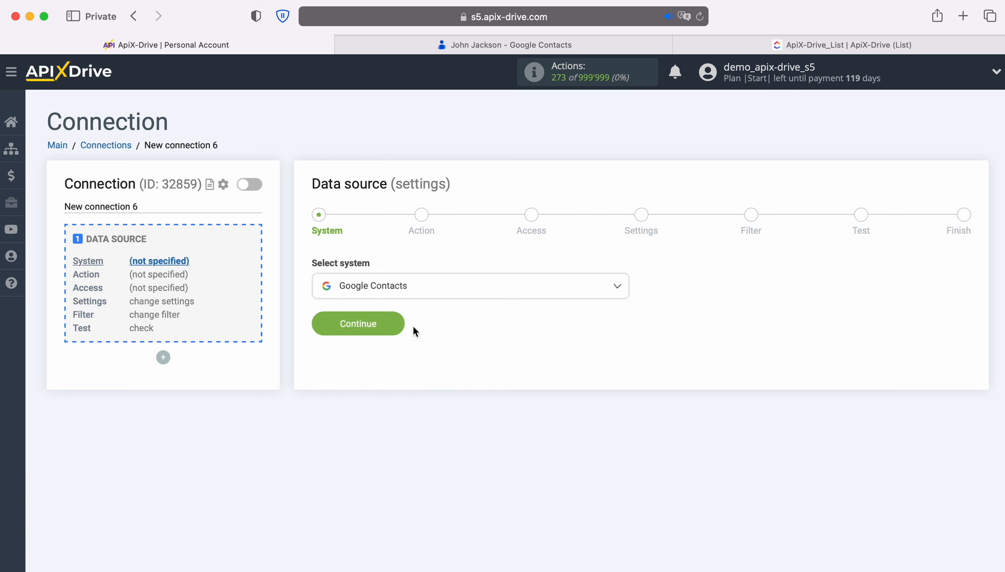
pyautogui.click(392, 325)
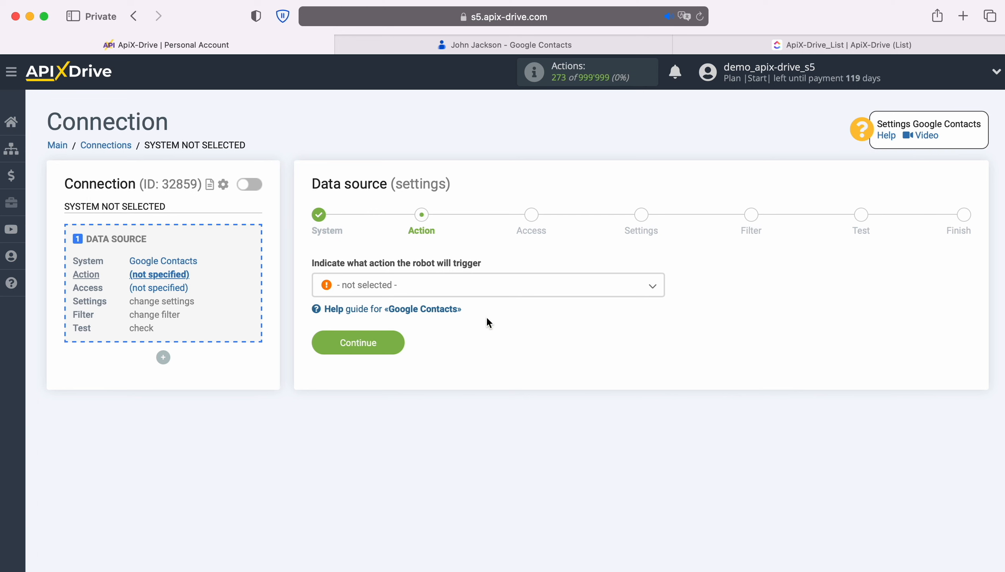
# Set the data source action to Get CONTACTS (new / modified) and continue to the access stage
pyautogui.click(510, 289)
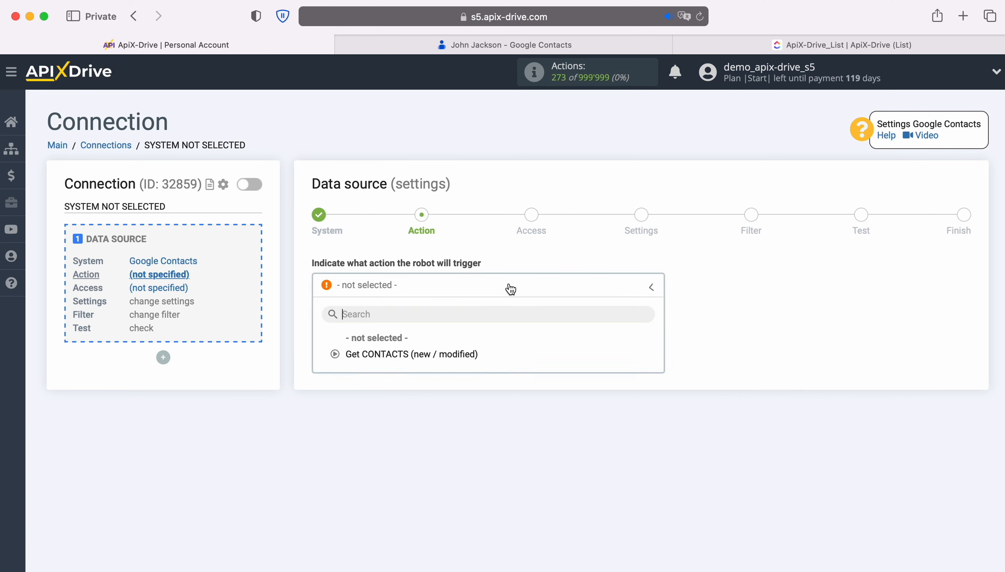
pyautogui.click(456, 354)
pyautogui.click(397, 345)
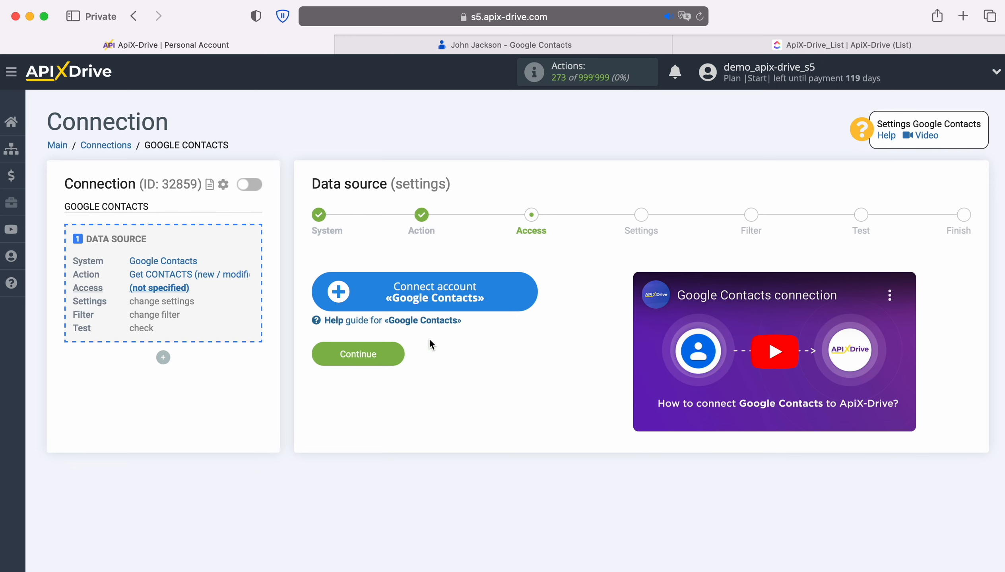
# Start connecting a Google Contacts account and sign in with the saved e-mail and account password
pyautogui.click(525, 303)
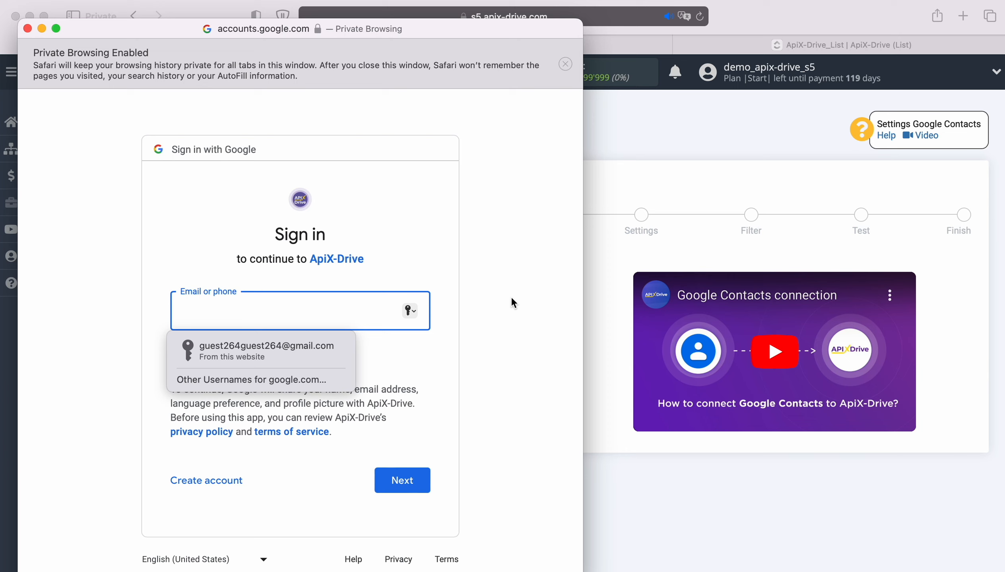
pyautogui.click(303, 360)
pyautogui.click(424, 480)
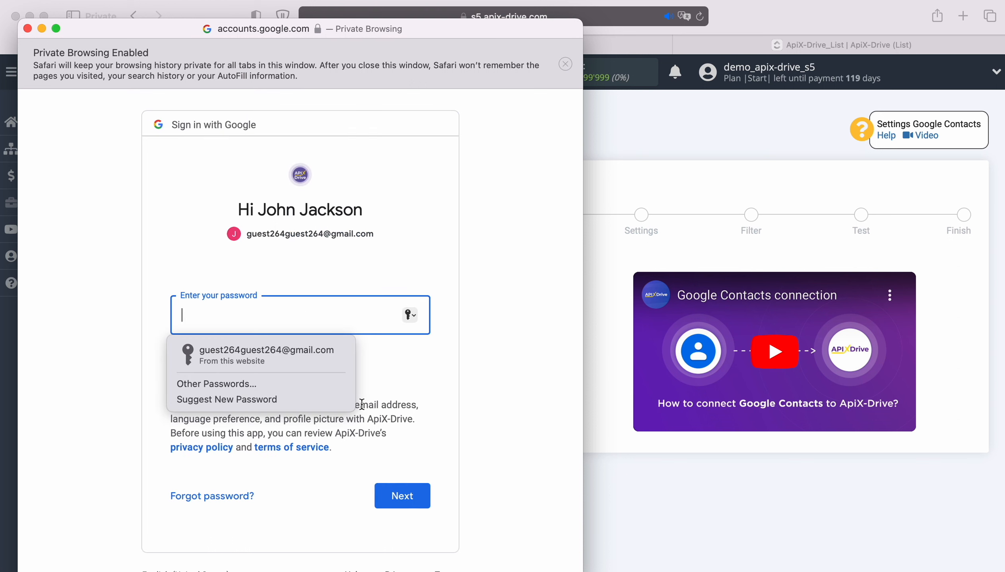
pyautogui.click(341, 363)
pyautogui.click(419, 490)
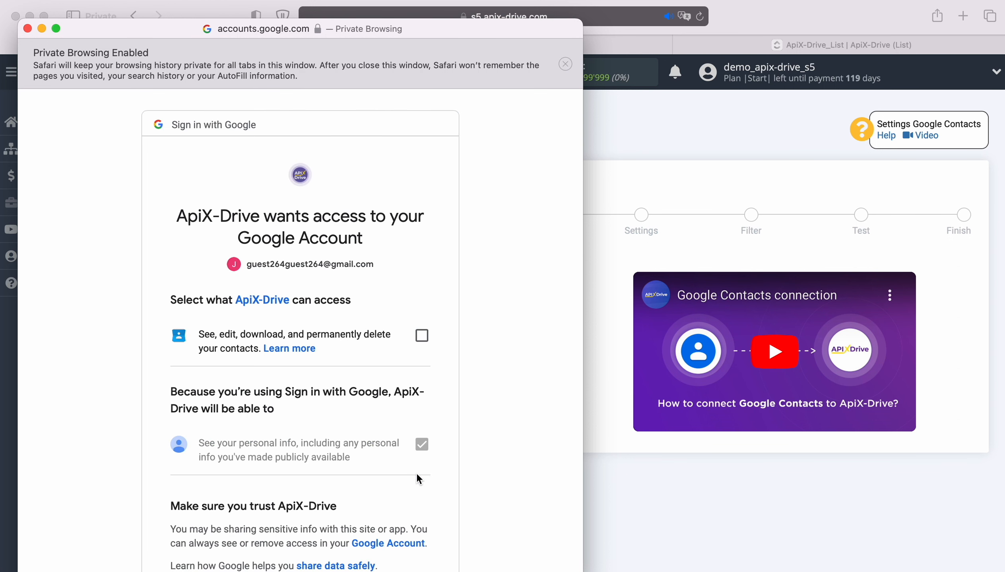
# Grant ApiX-Drive permission to see, edit, download and permanently delete the Google account's contacts
pyautogui.click(421, 337)
pyautogui.scroll(-3, 482, 415)
pyautogui.click(401, 490)
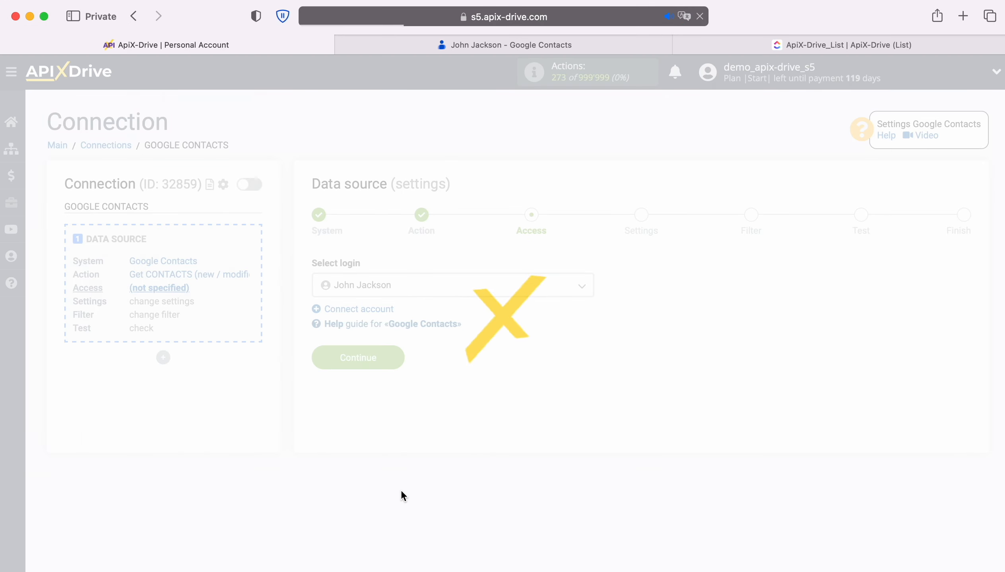
# Choose the connected Google account as the data source login and continue
pyautogui.click(491, 281)
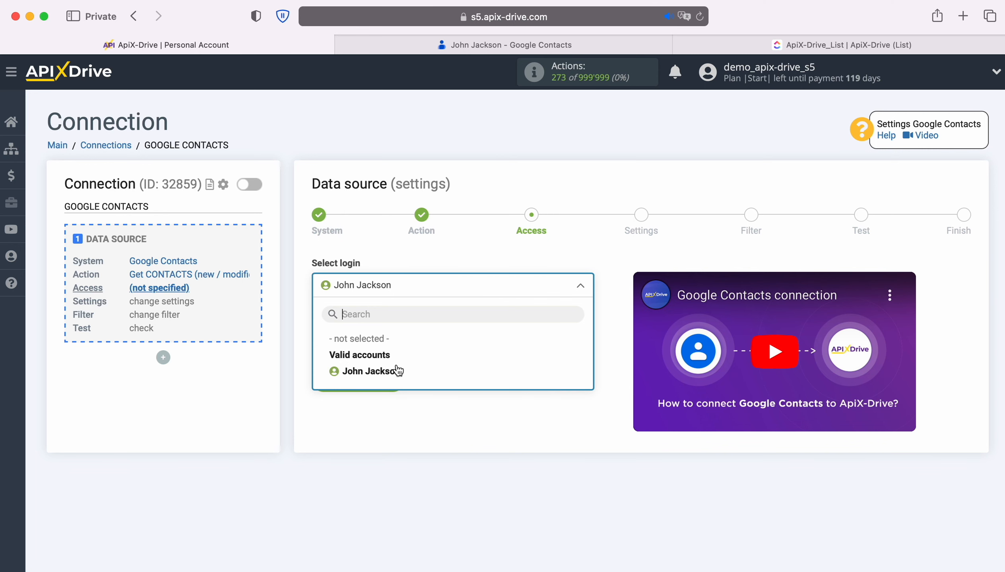
pyautogui.click(397, 372)
pyautogui.click(396, 380)
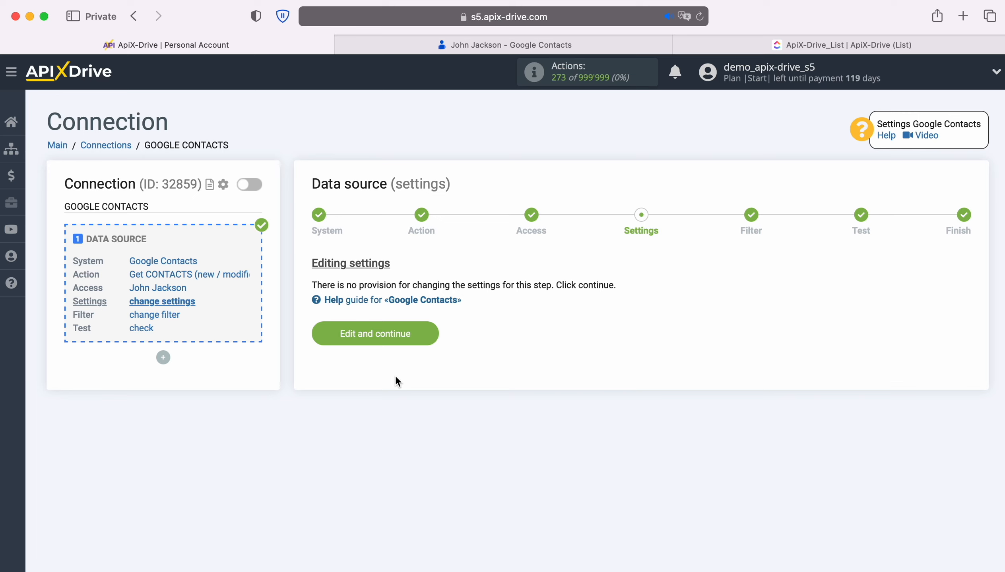
# Continue past the source settings and filter without changes, review the contact test data, and complete the data source setup
pyautogui.click(426, 332)
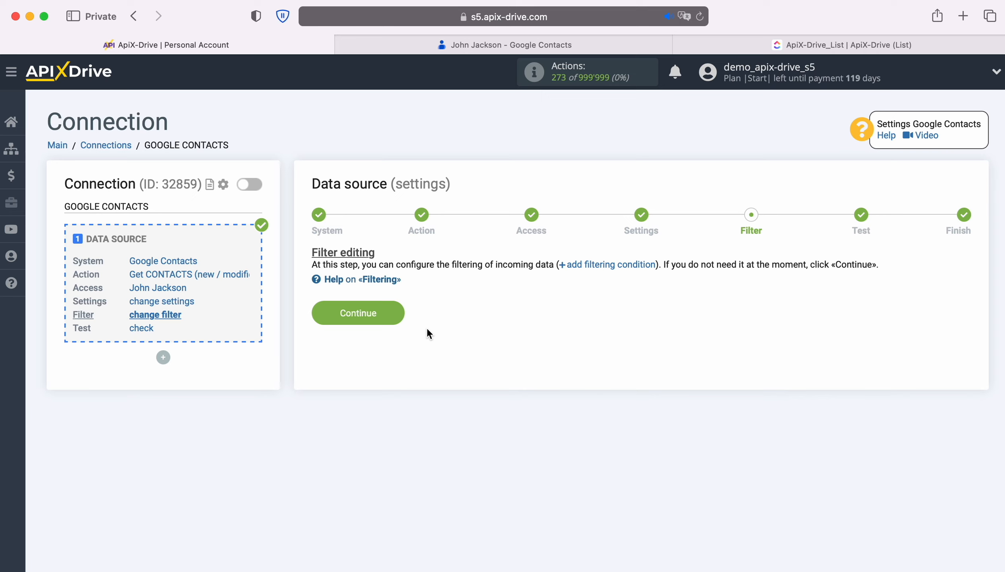
pyautogui.click(397, 315)
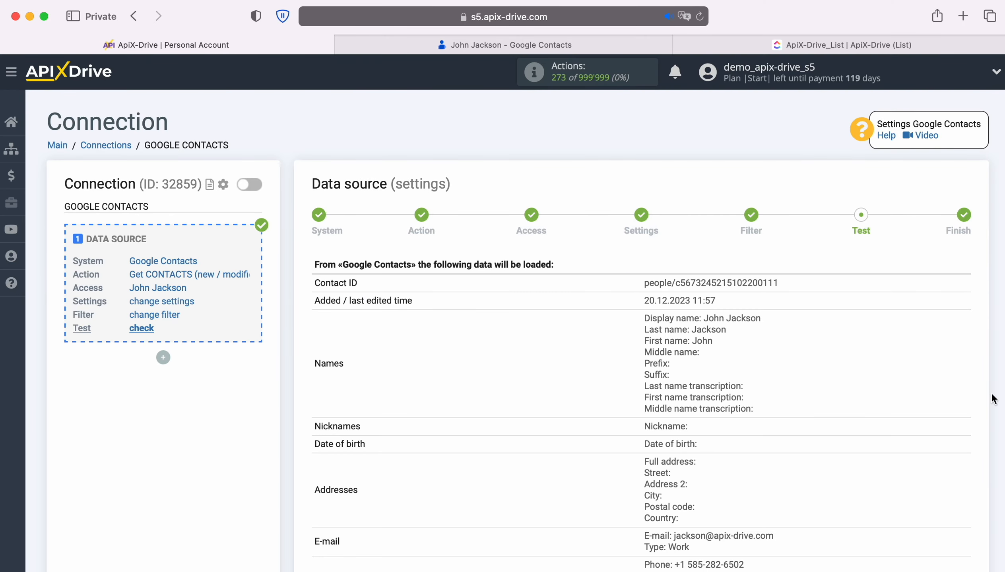
pyautogui.scroll(-3, 960, 386)
pyautogui.scroll(-2, 960, 388)
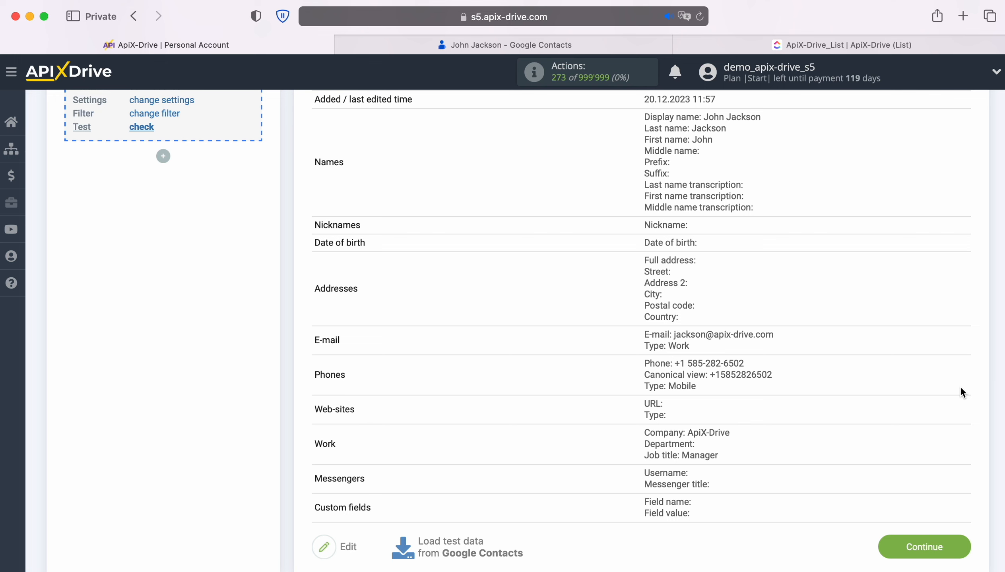
pyautogui.click(964, 548)
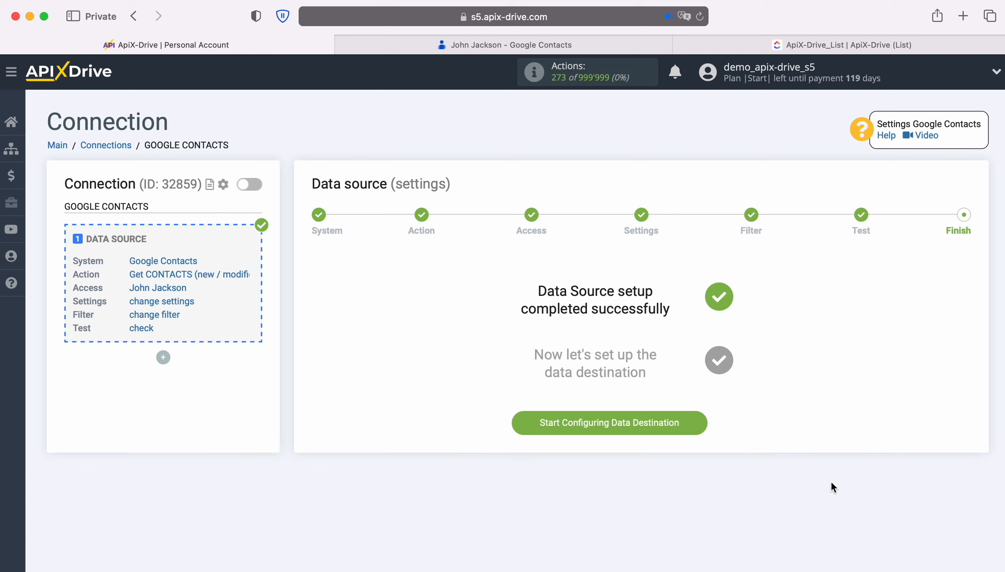
# Start configuring the data destination and set its system to ClickUp
pyautogui.click(698, 424)
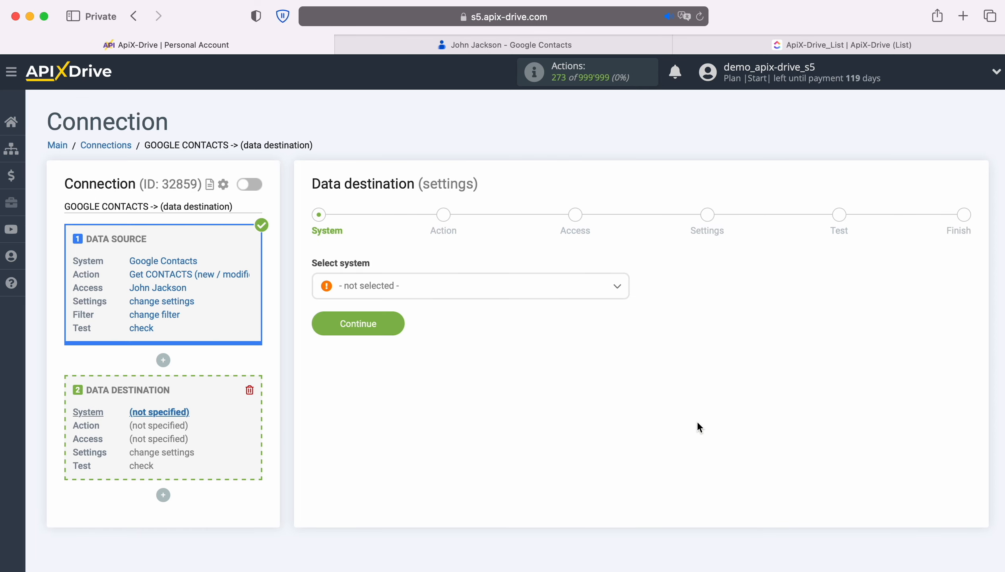
pyautogui.click(515, 299)
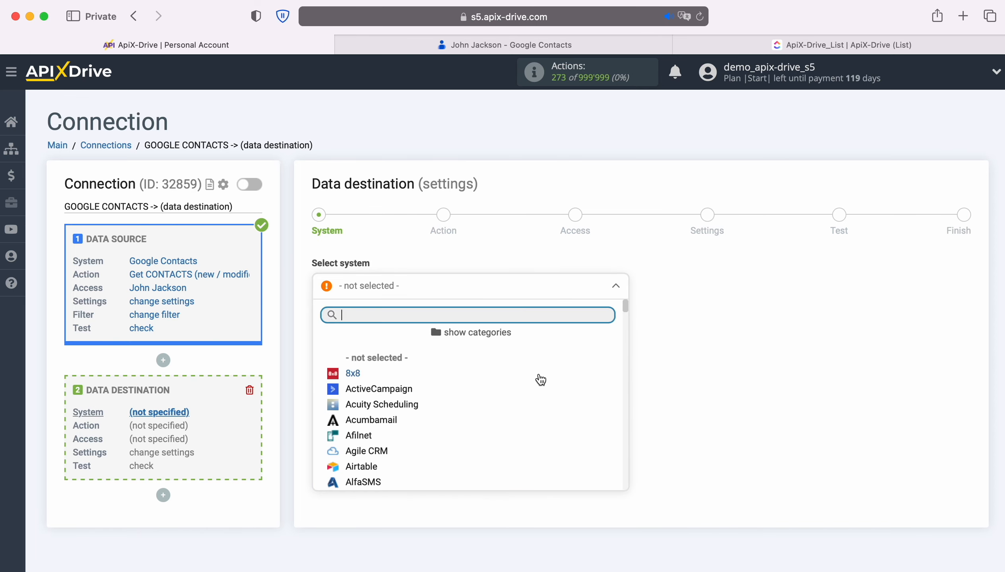
pyautogui.scroll(-10, 549, 388)
pyautogui.scroll(-2, 552, 389)
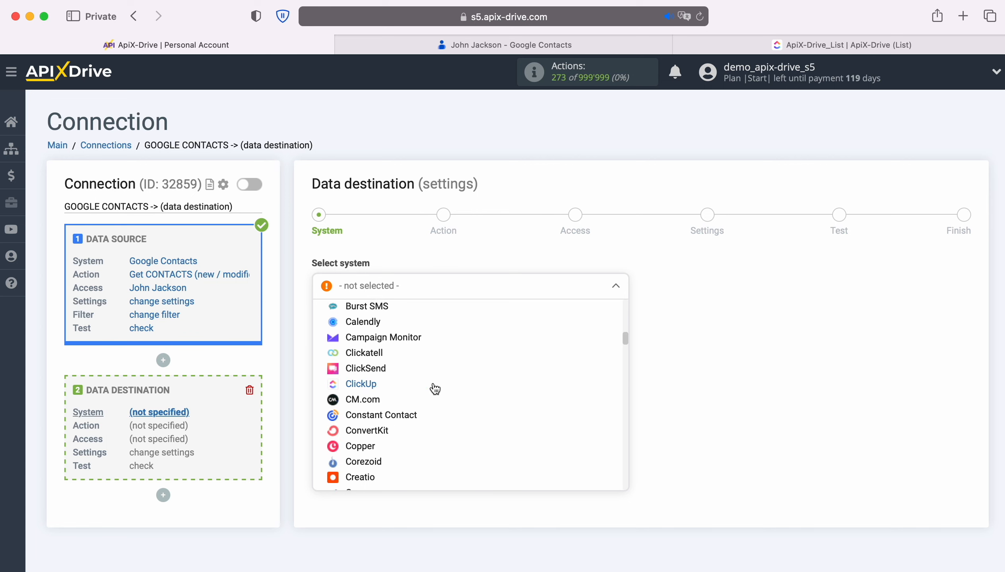
pyautogui.click(381, 385)
pyautogui.click(397, 322)
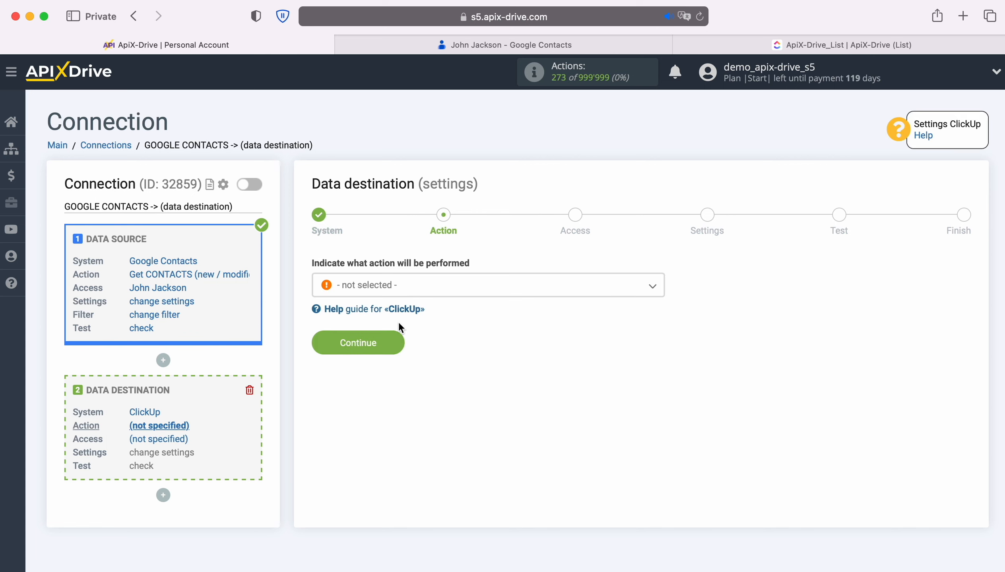
# Set the data destination action to Create TASK and continue to the access stage
pyautogui.click(477, 293)
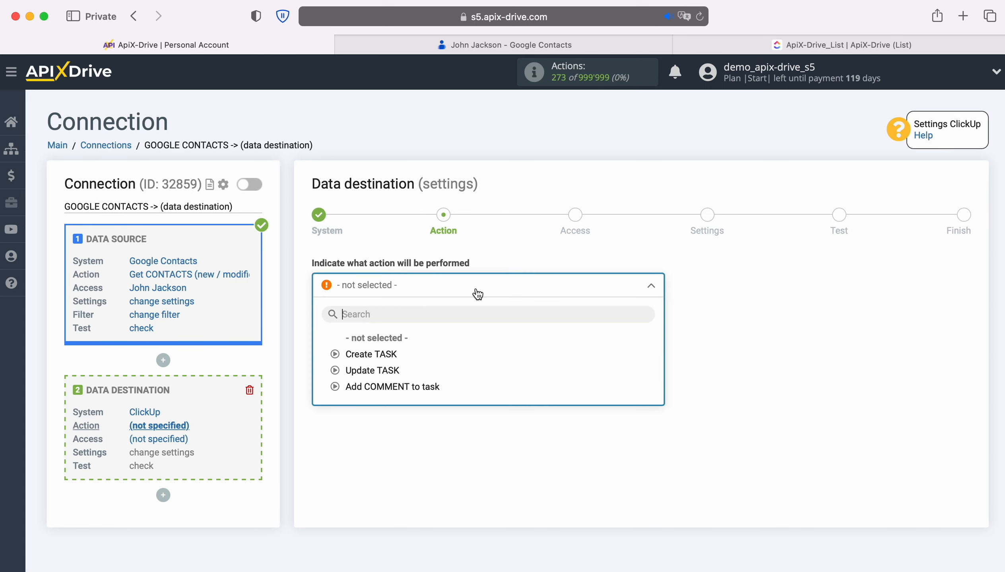
pyautogui.click(392, 353)
pyautogui.click(393, 343)
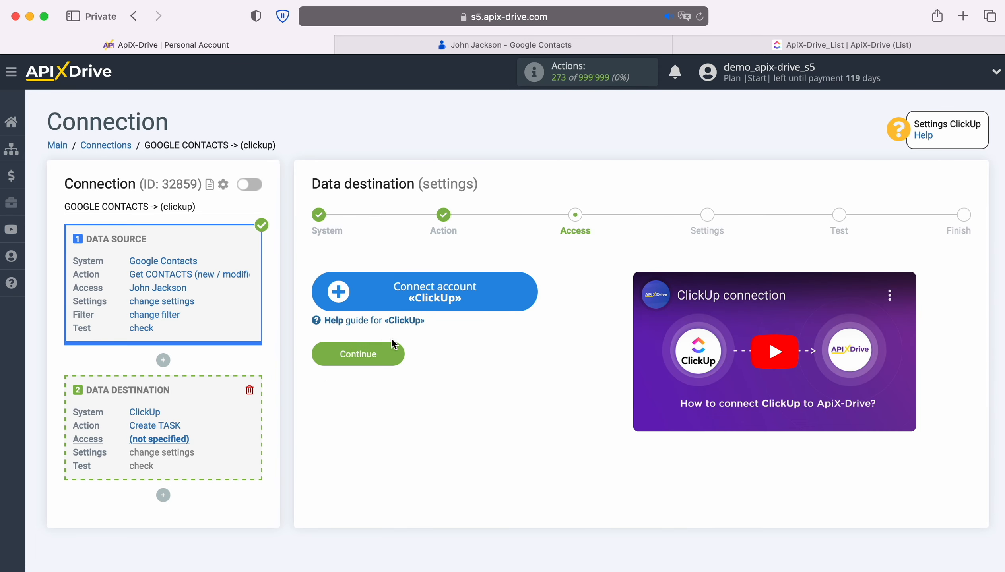
# Start connecting a ClickUp account and log in with its e-mail and account password
pyautogui.click(523, 302)
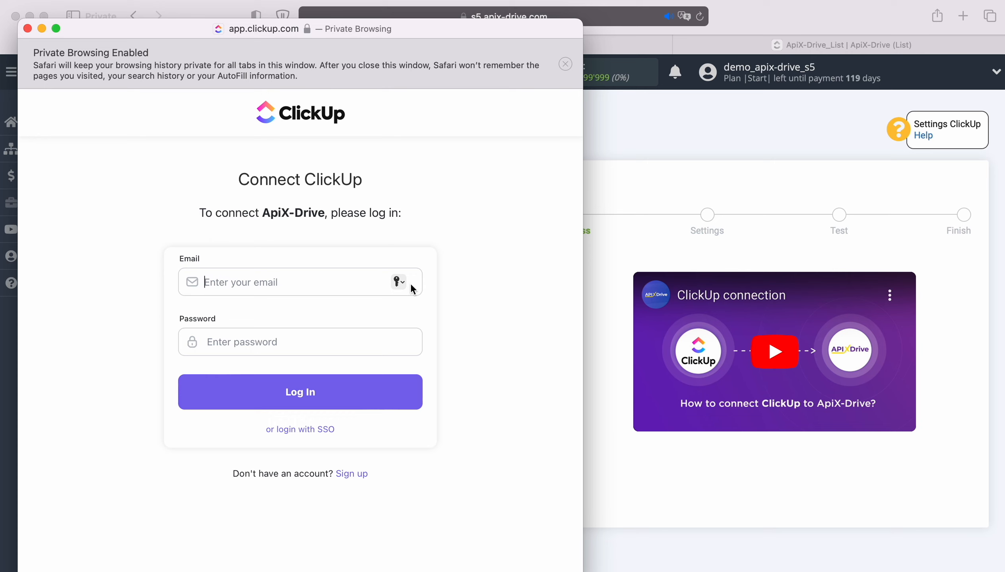
pyautogui.rightClick(238, 283)
pyautogui.click(266, 319)
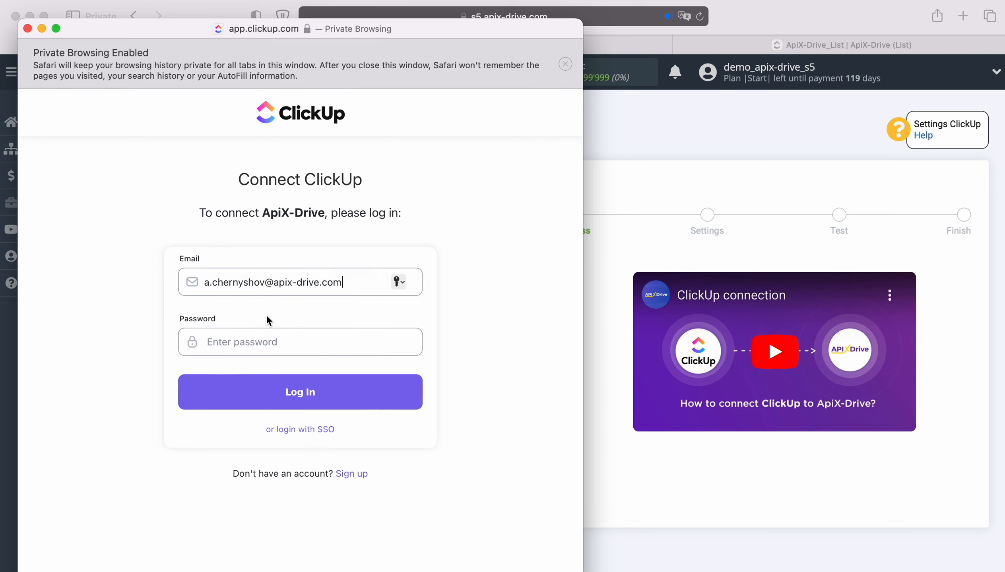
pyautogui.click(256, 341)
pyautogui.write('•••••••••••')
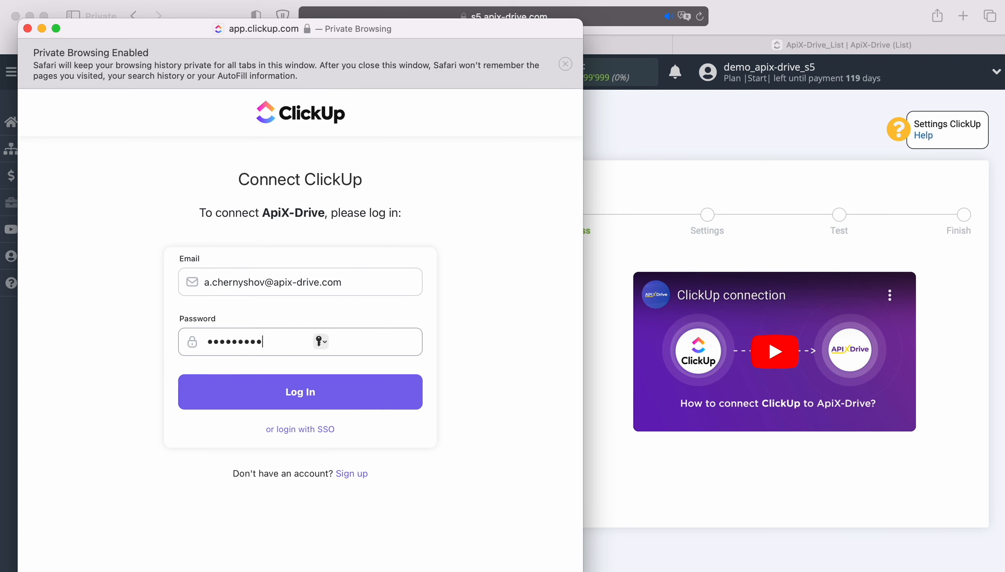
pyautogui.click(326, 393)
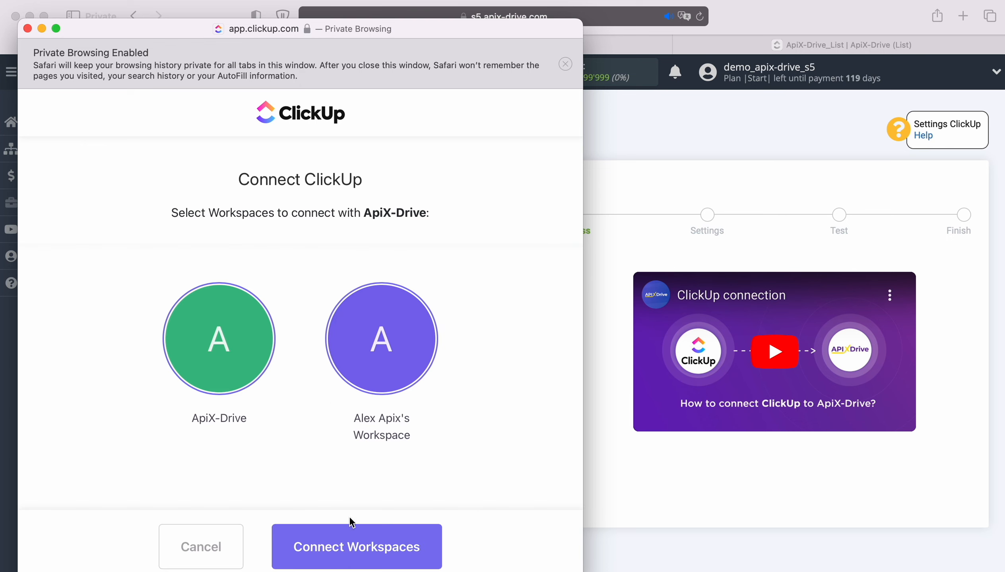
# Authorize both ClickUp workspaces for ApiX-Drive and continue with the connected account as the destination login
pyautogui.click(359, 543)
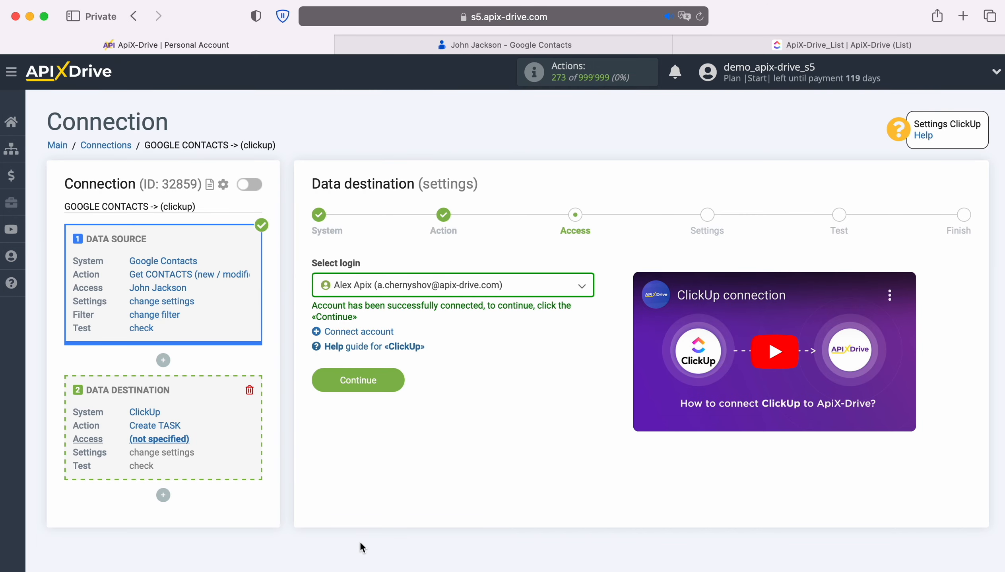
pyautogui.click(511, 289)
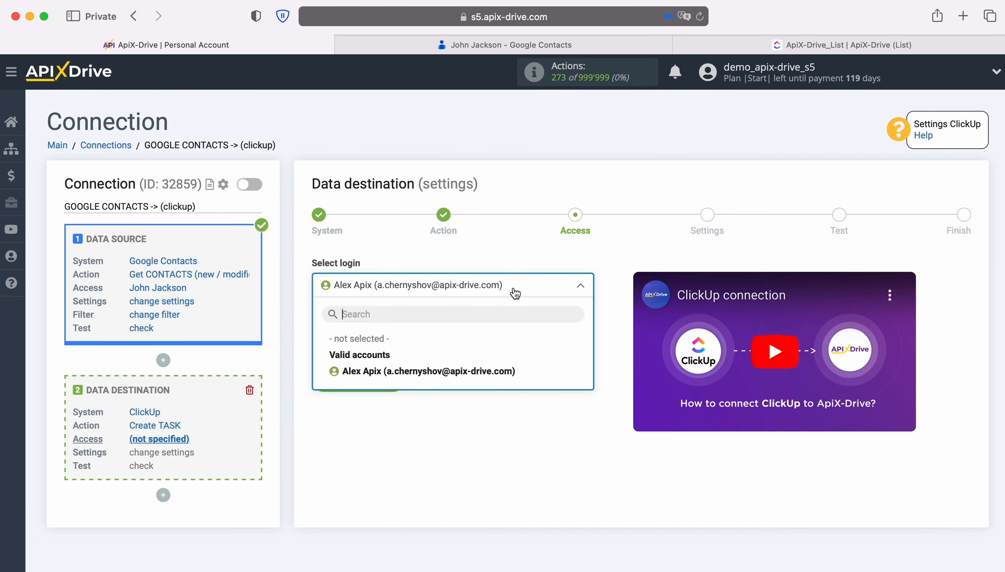
pyautogui.click(480, 369)
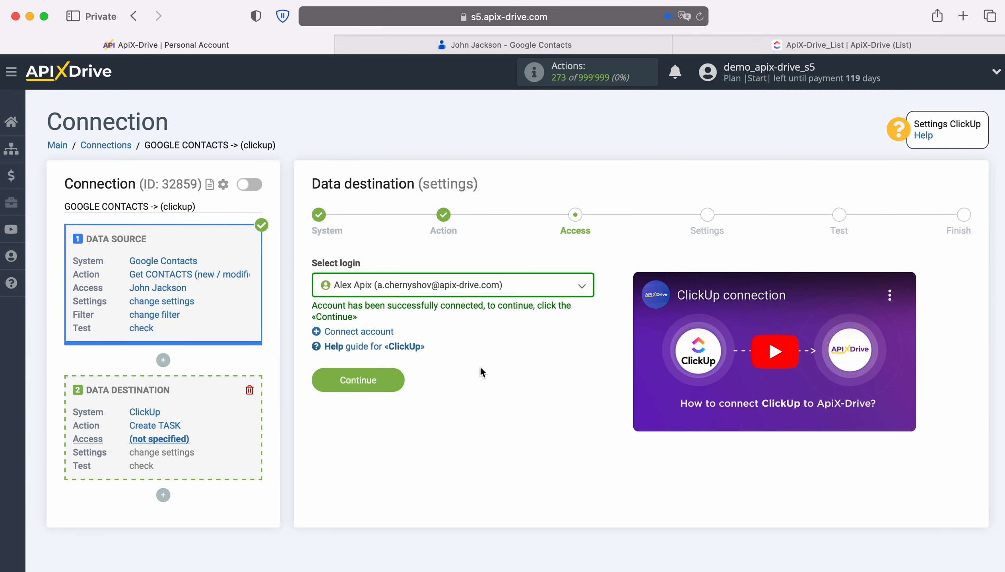
pyautogui.click(399, 380)
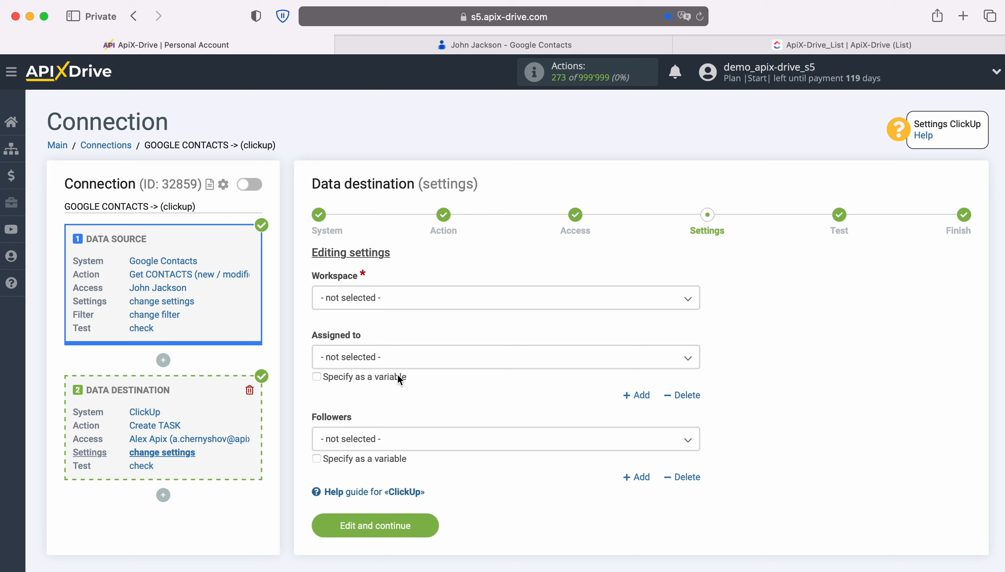
# In the destination settings, select the account owner's personal workspace and set the space to Space
pyautogui.click(399, 303)
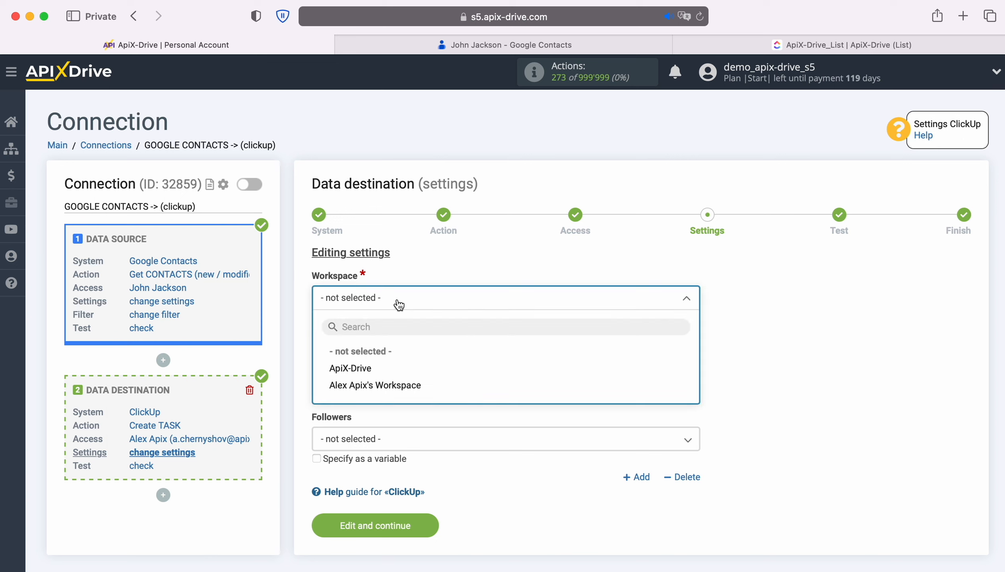
pyautogui.click(377, 385)
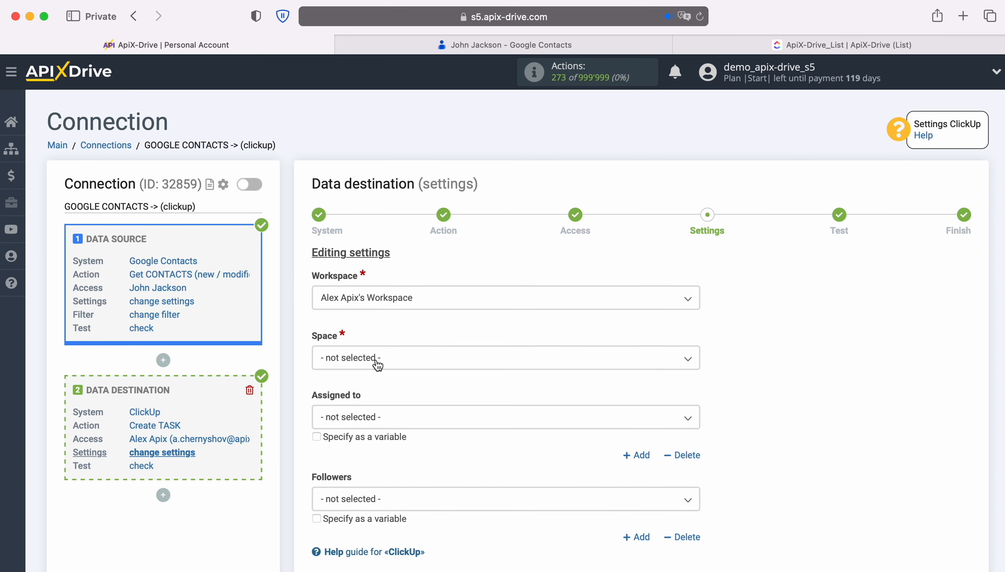
pyautogui.click(374, 360)
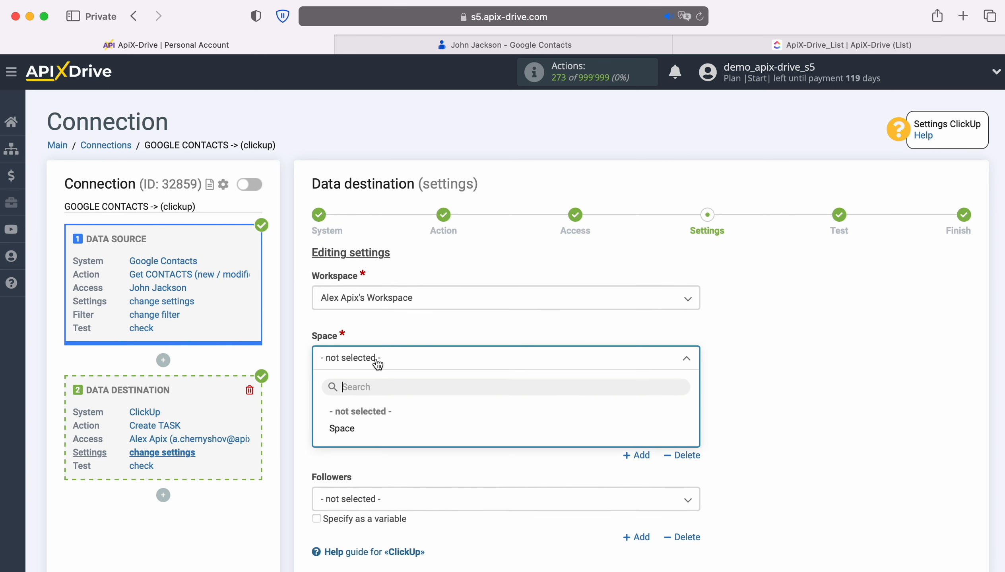
pyautogui.click(352, 429)
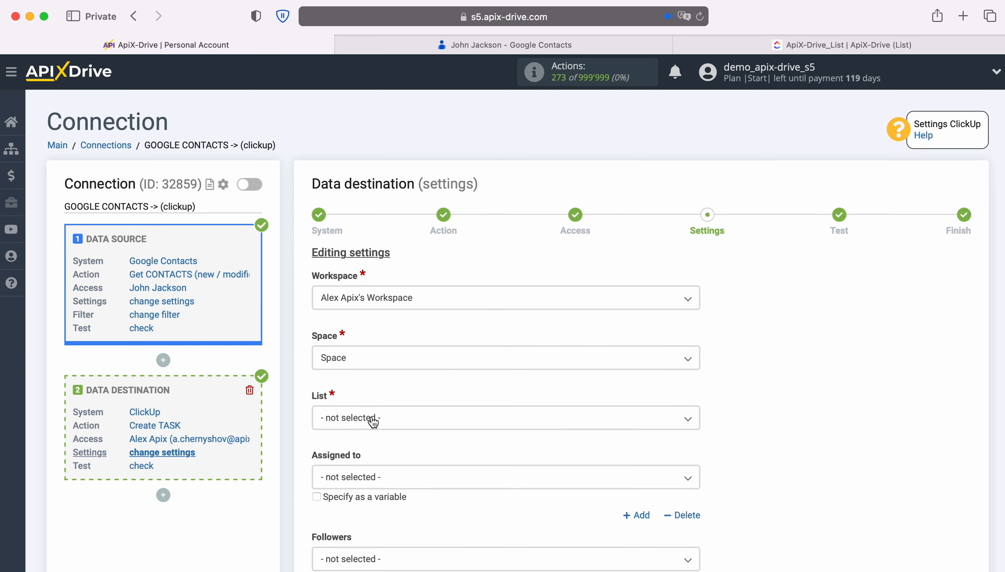
# Set the list to 1st and begin the description with the text Date before the Google Contacts Added / last edited time variable
pyautogui.click(372, 421)
pyautogui.click(342, 486)
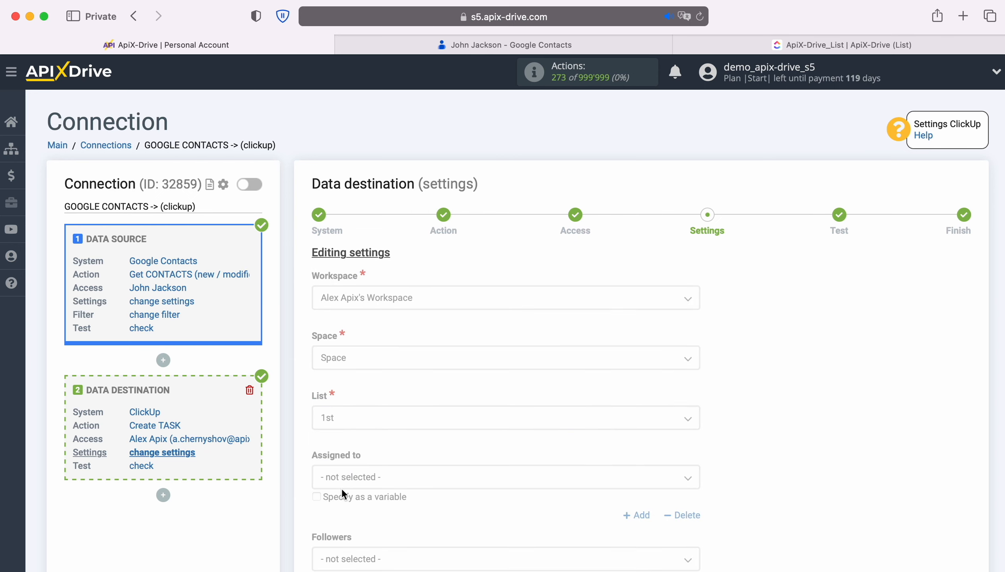
pyautogui.scroll(-5, 825, 370)
pyautogui.scroll(-5, 818, 366)
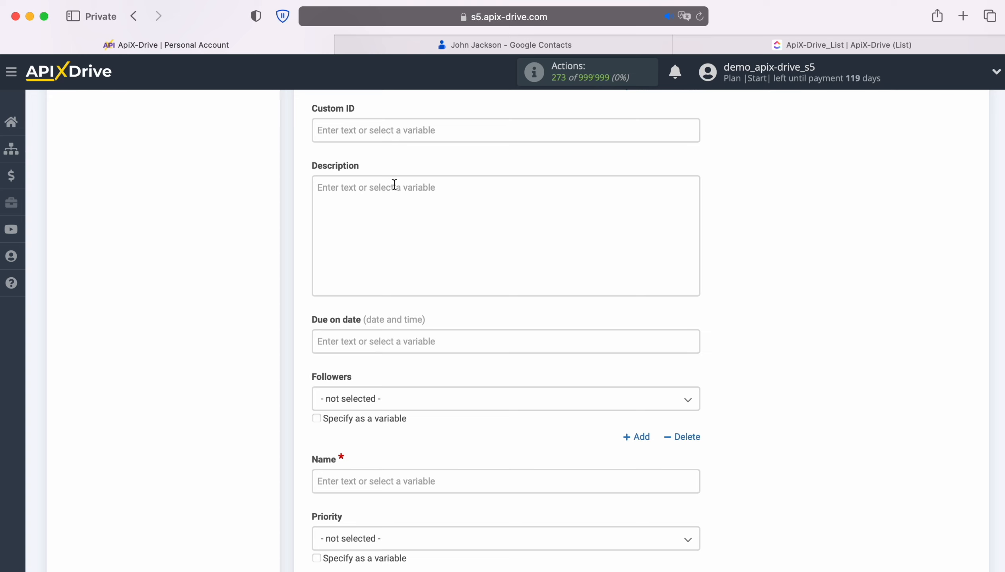
pyautogui.click(378, 185)
pyautogui.scroll(-1, 403, 239)
pyautogui.scroll(-2, 634, 403)
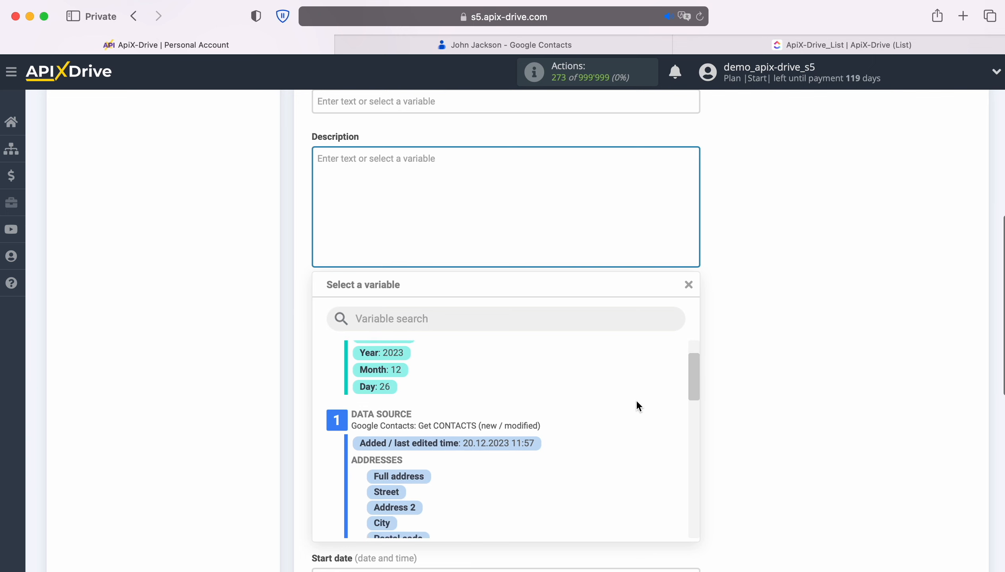
pyautogui.click(529, 419)
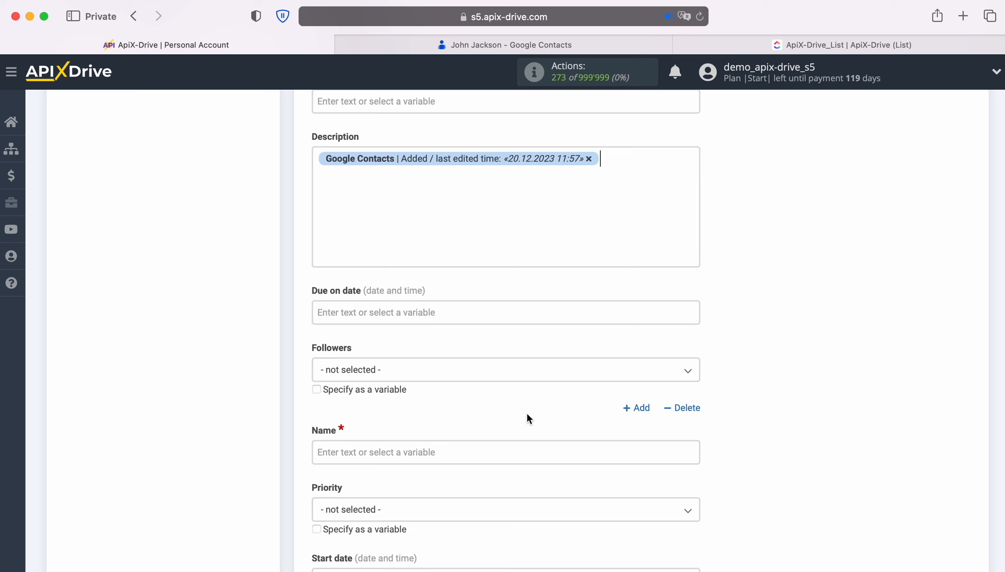
pyautogui.click(319, 161)
pyautogui.write('Date')
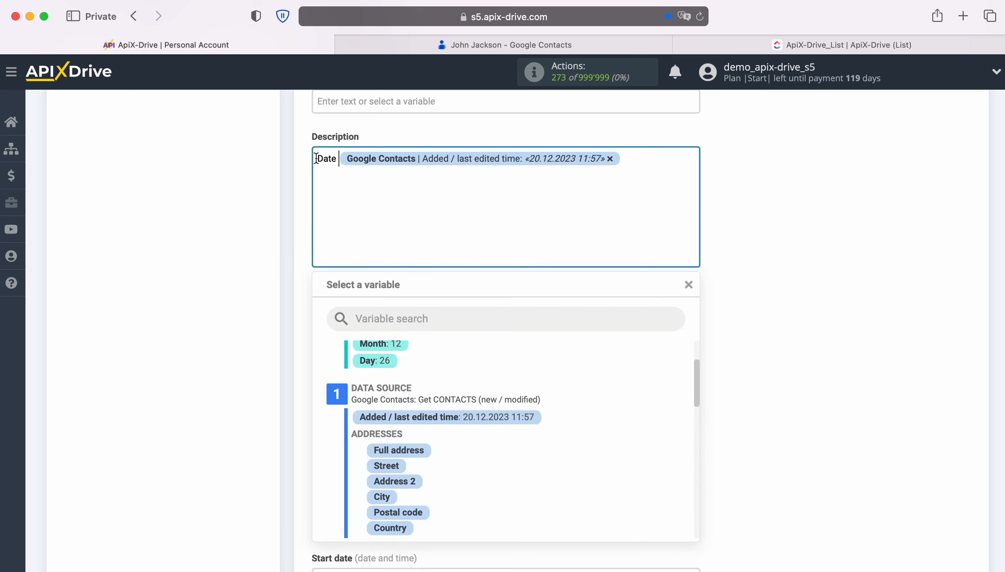
# Add a second description line reading Name, followed by the contact's First name and Last name variables
pyautogui.click(636, 163)
pyautogui.press('Return')
pyautogui.write('Name')
pyautogui.scroll(-5, 630, 407)
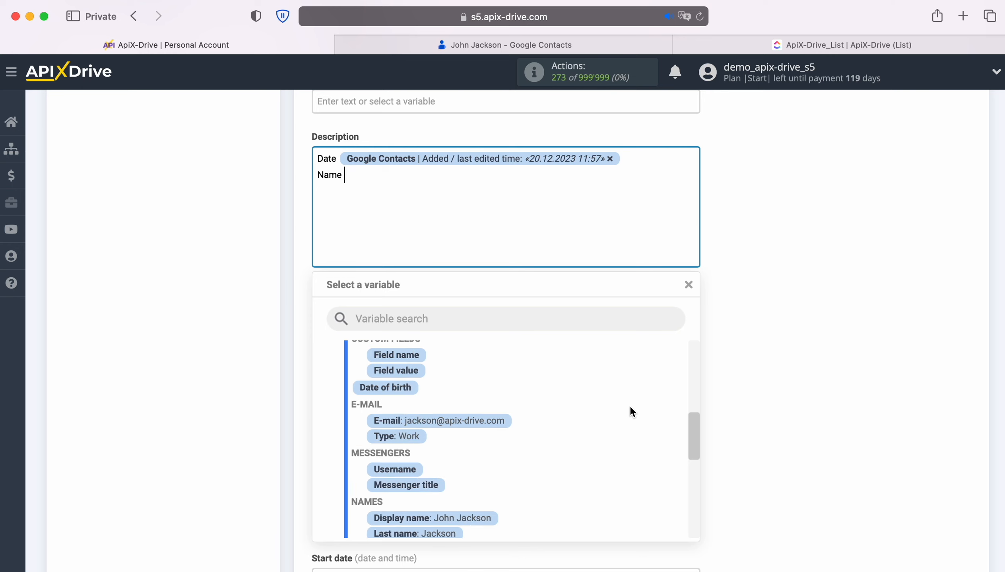
pyautogui.scroll(-3, 630, 405)
pyautogui.click(430, 451)
pyautogui.click(553, 174)
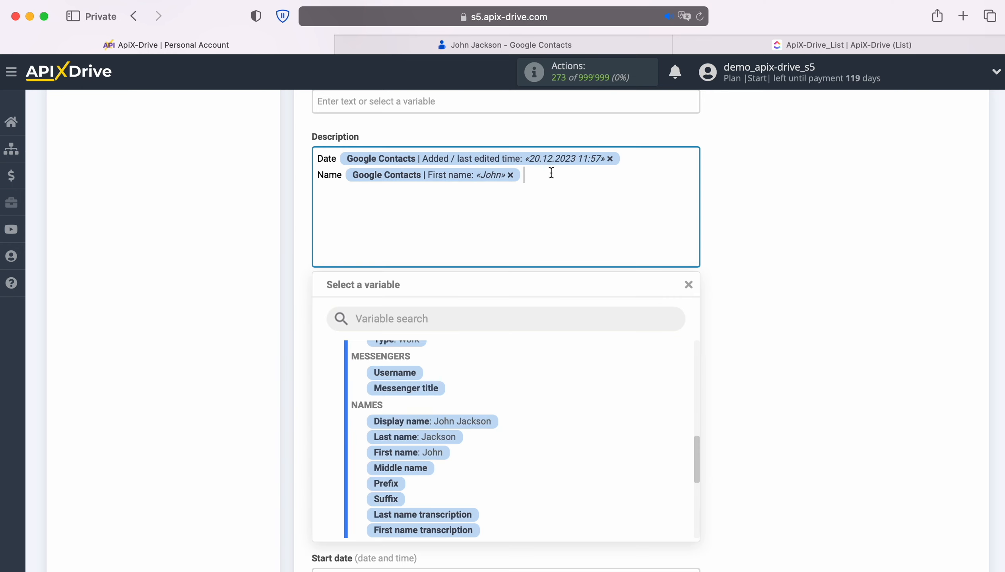
pyautogui.click(449, 437)
# Add a description line reading Email, followed by the Google Contacts E-mail variable
pyautogui.press('Return')
pyautogui.write('Email')
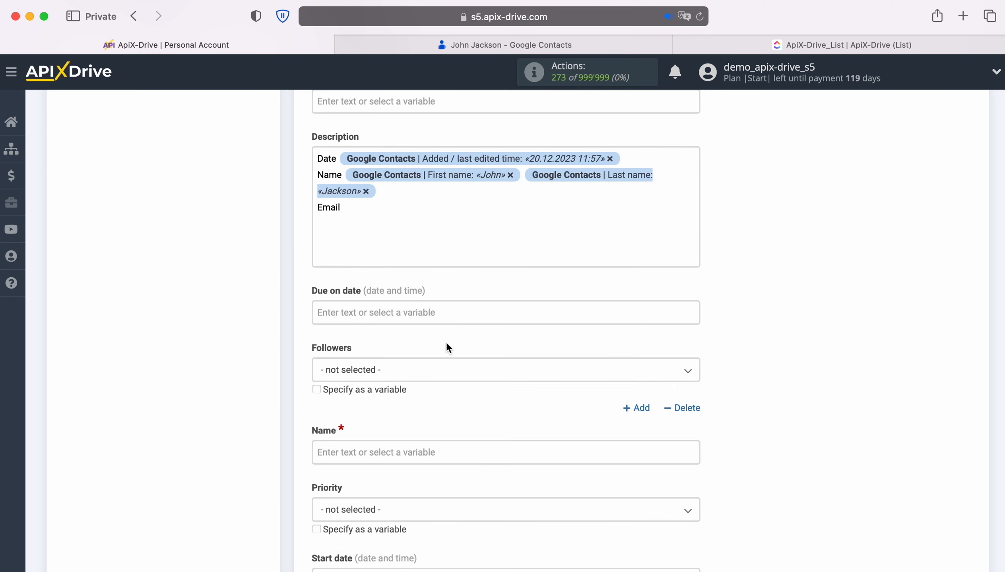
pyautogui.click(427, 220)
pyautogui.scroll(3, 580, 403)
pyautogui.click(492, 390)
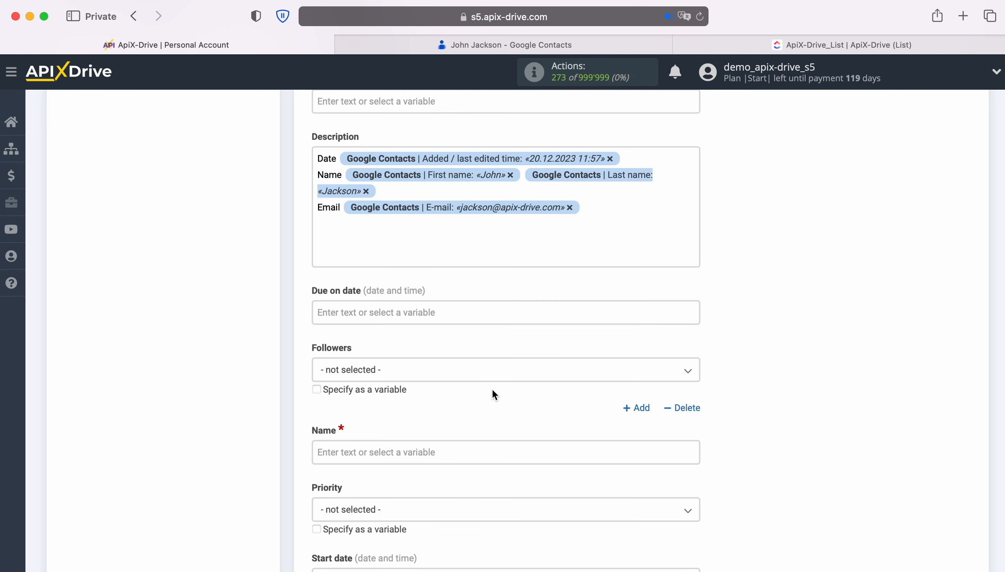
# Add a description line reading Phone, followed by the Google Contacts Phone variable
pyautogui.press('Return')
pyautogui.write('Phone')
pyautogui.click(437, 237)
pyautogui.scroll(-3, 607, 443)
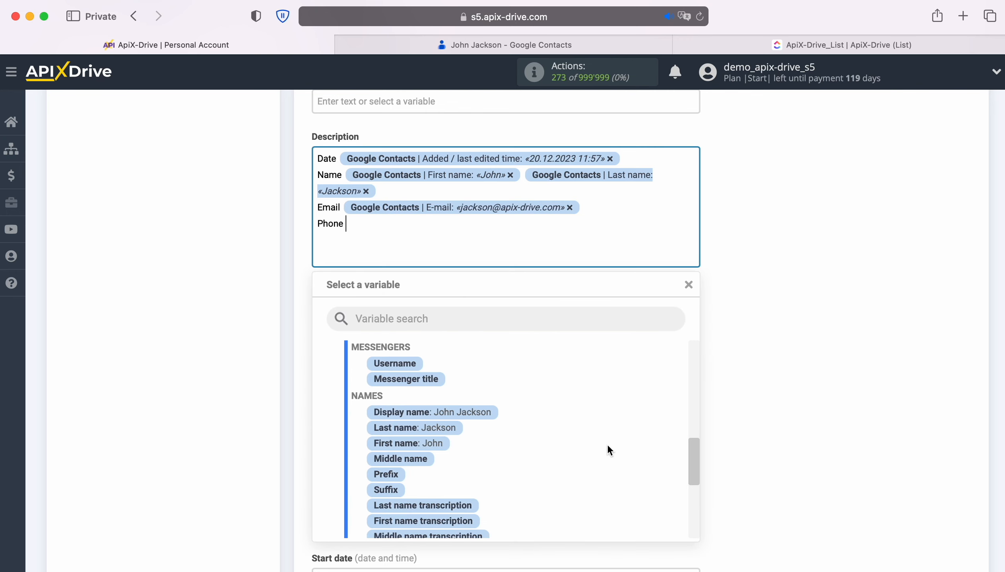
pyautogui.scroll(-5, 608, 441)
pyautogui.click(468, 462)
# Fill the task's Due on date with the System data variables Date and Time
pyautogui.scroll(-1, 753, 350)
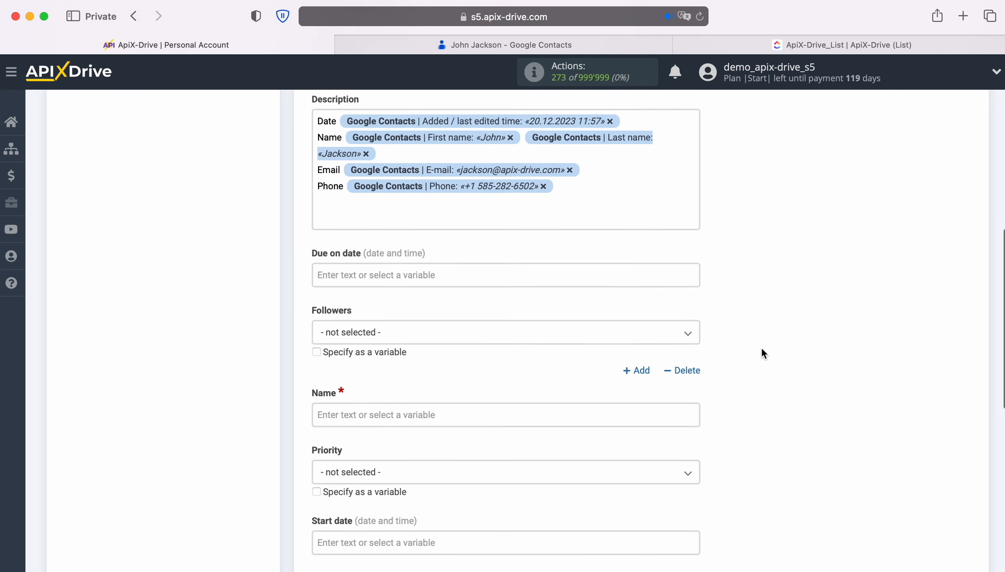
pyautogui.scroll(-3, 762, 349)
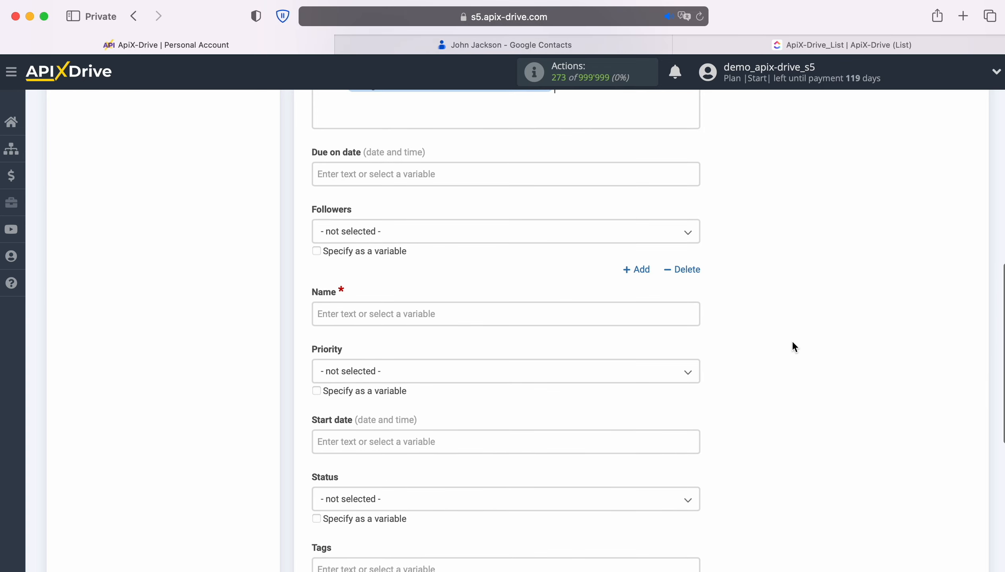
pyautogui.click(413, 174)
pyautogui.scroll(-1, 409, 194)
pyautogui.click(406, 279)
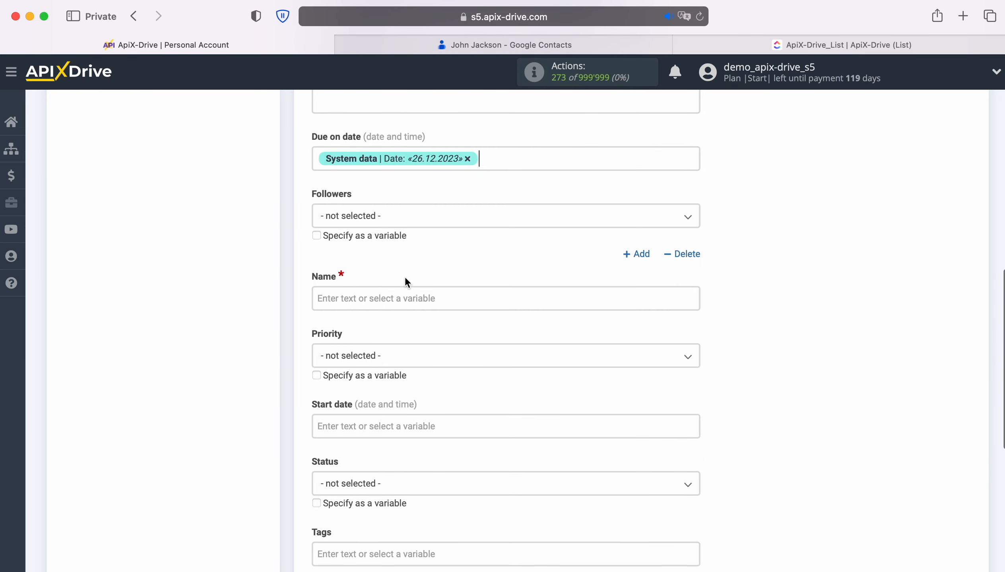
pyautogui.click(502, 160)
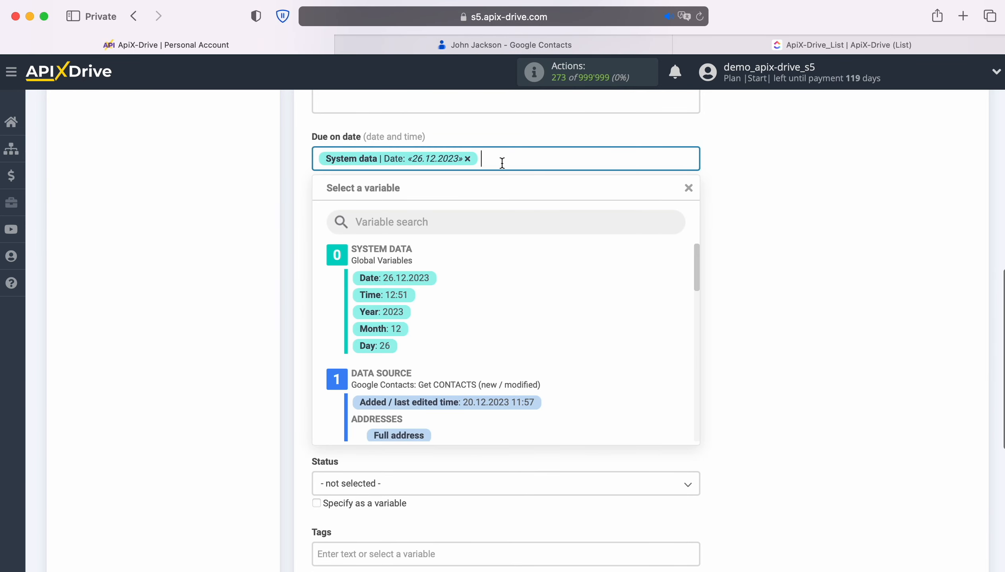
pyautogui.click(396, 295)
# Set the task name to "New Contact from Google Contacts" followed by the contact's Display name variable
pyautogui.scroll(-3, 410, 278)
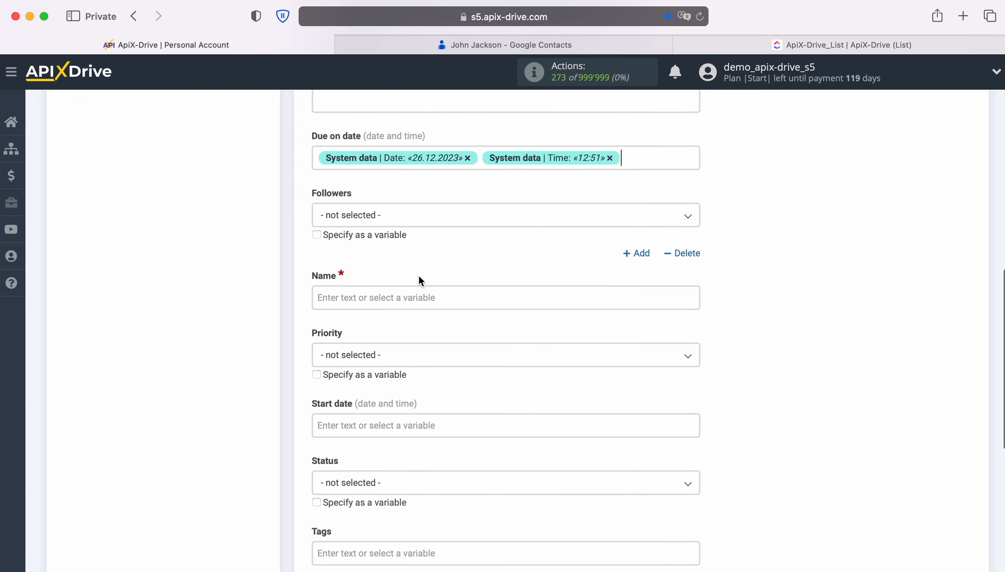
pyautogui.click(418, 244)
pyautogui.scroll(-4, 417, 243)
pyautogui.write('New Con')
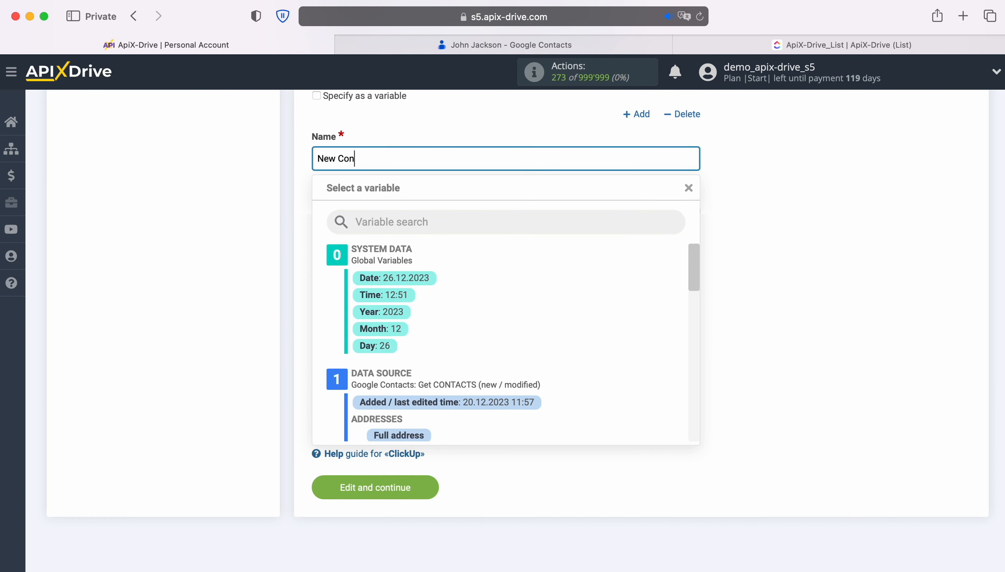
pyautogui.write('tact from Google Contacts')
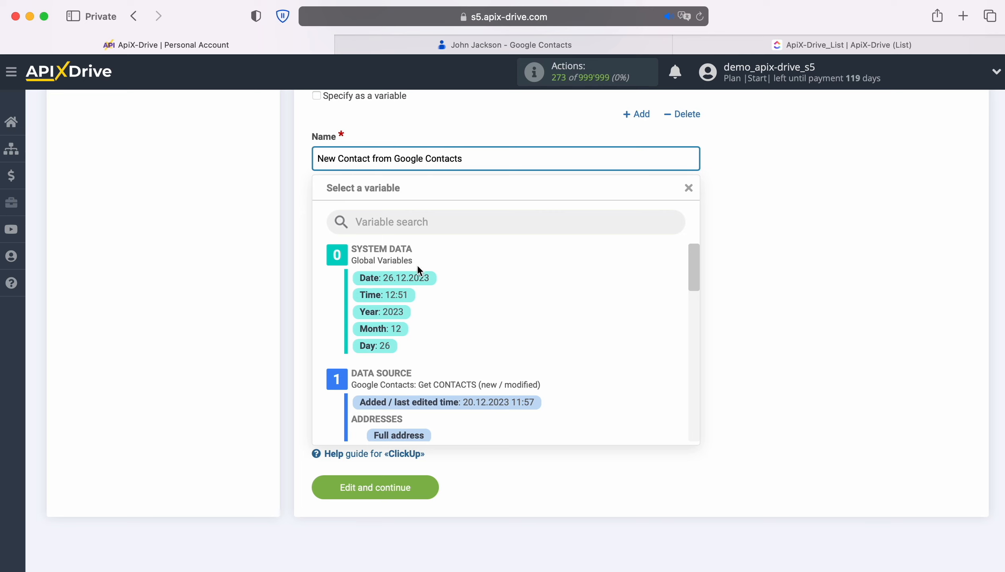
pyautogui.scroll(-3, 615, 352)
pyautogui.scroll(-10, 615, 354)
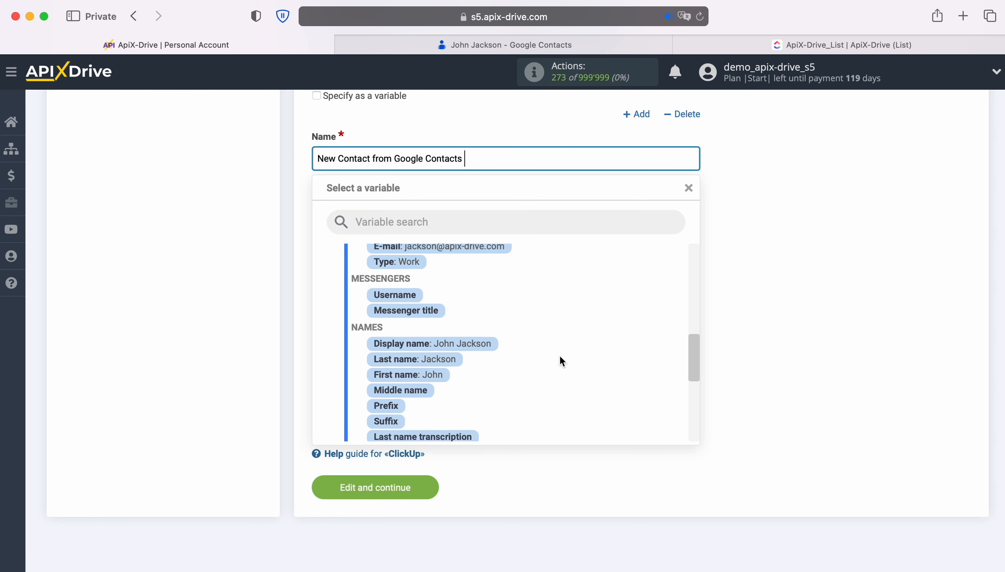
pyautogui.click(433, 343)
# Fill the task's Start date with the System data variables Date and Time
pyautogui.click(400, 283)
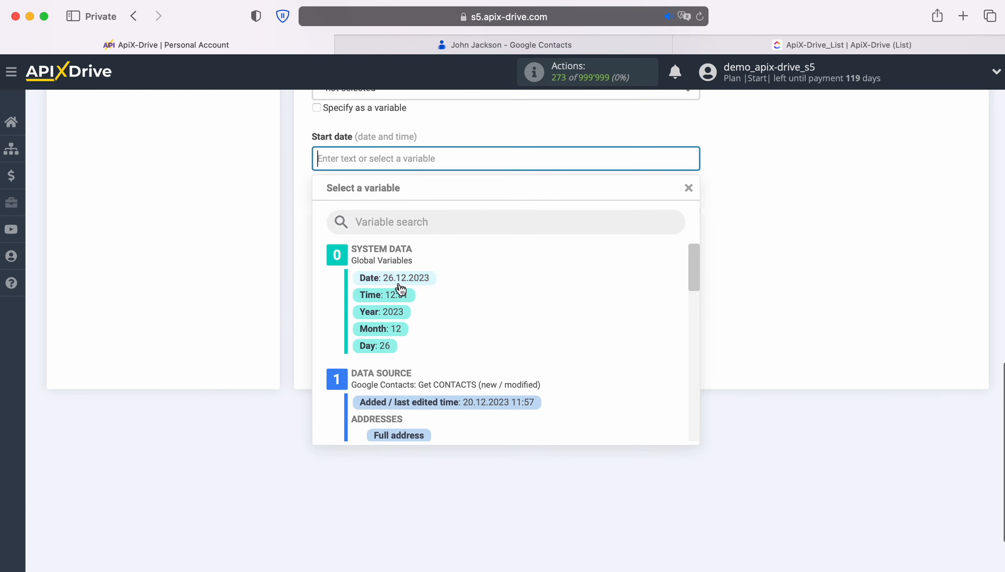
pyautogui.click(409, 281)
pyautogui.click(519, 164)
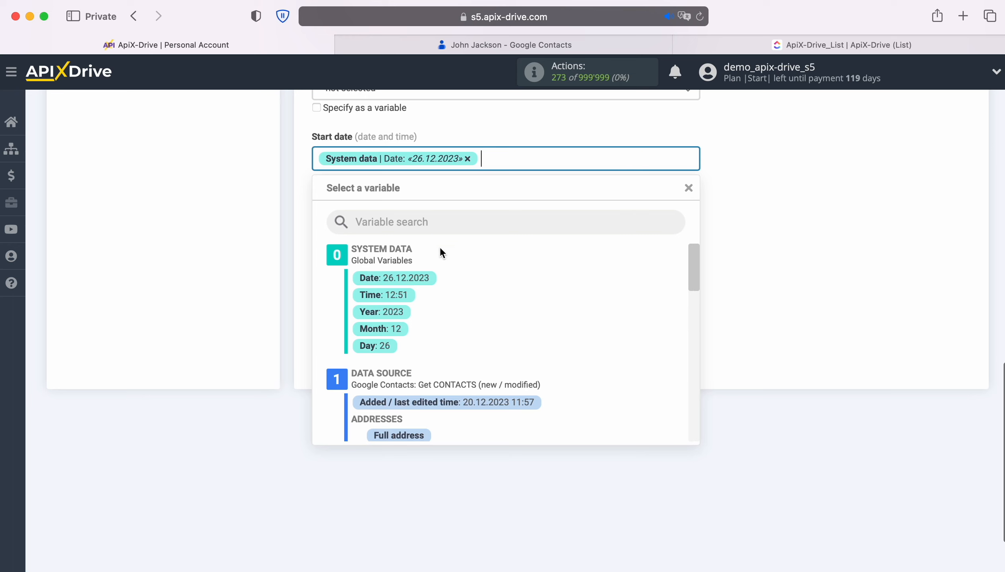
pyautogui.click(403, 295)
# Set the task status to "to do" and save the destination settings to continue to the test stage
pyautogui.click(424, 218)
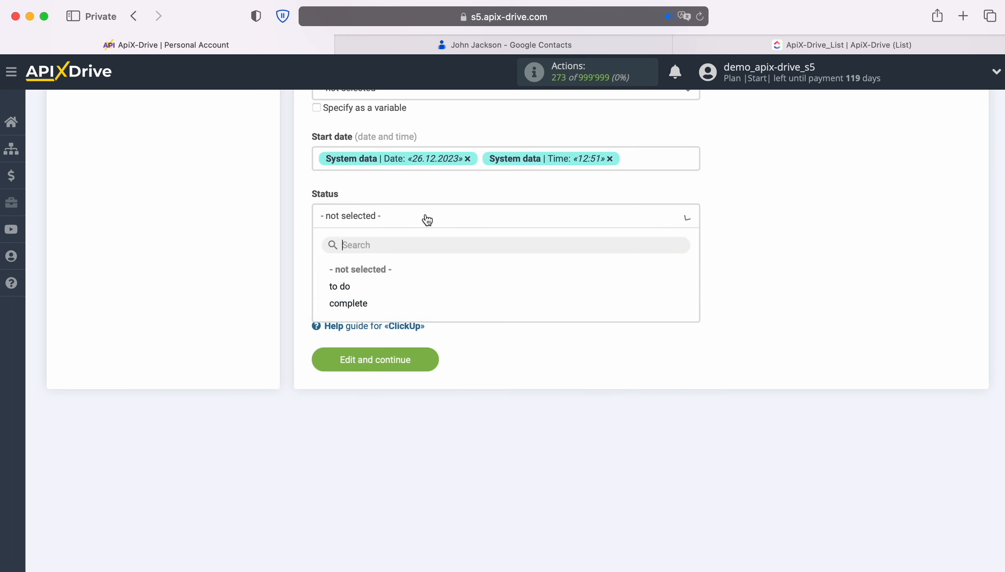
pyautogui.click(336, 285)
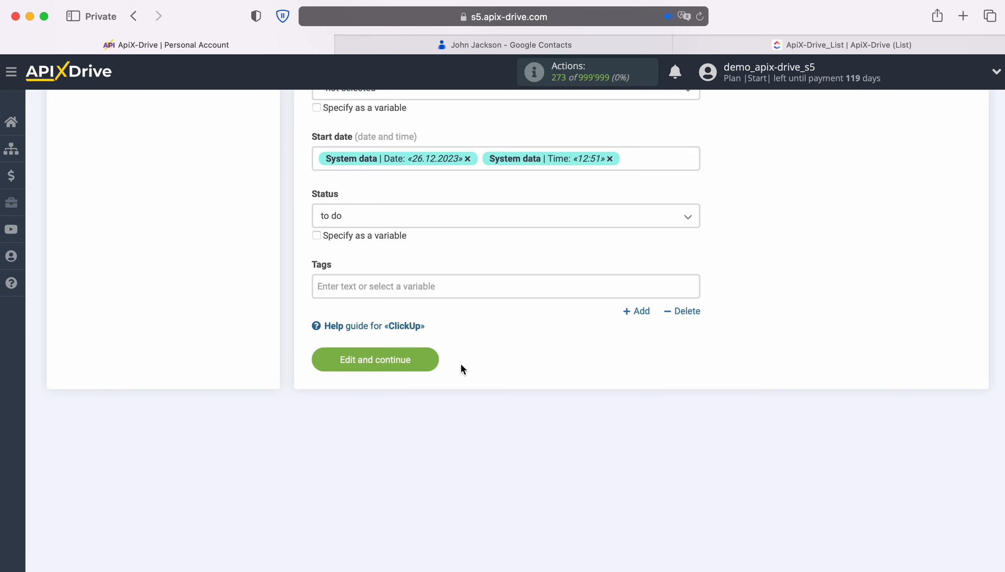
pyautogui.click(430, 359)
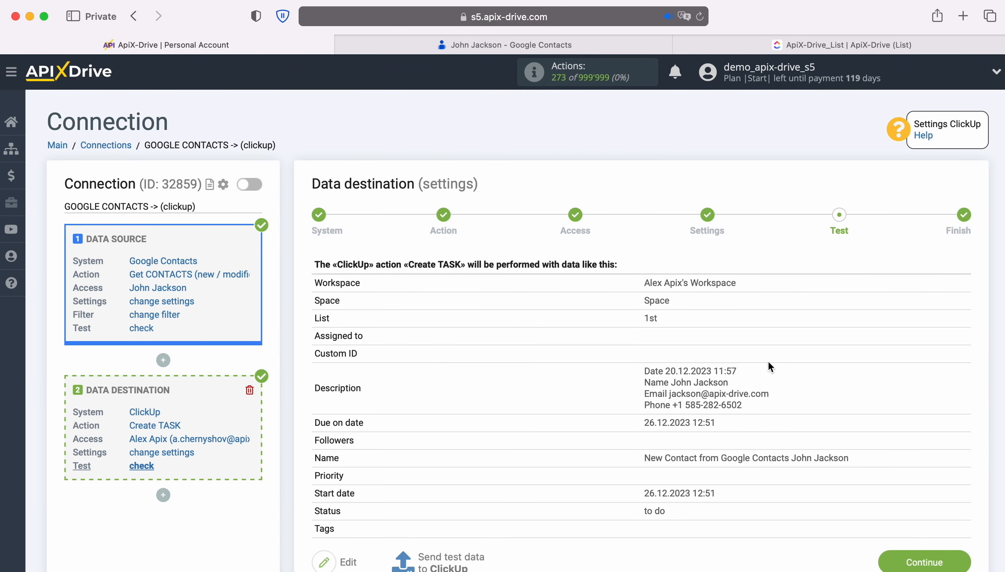
# Send the test data to ClickUp, then switch to ClickUp and open the new task in the 1st list to check it
pyautogui.scroll(-2, 914, 361)
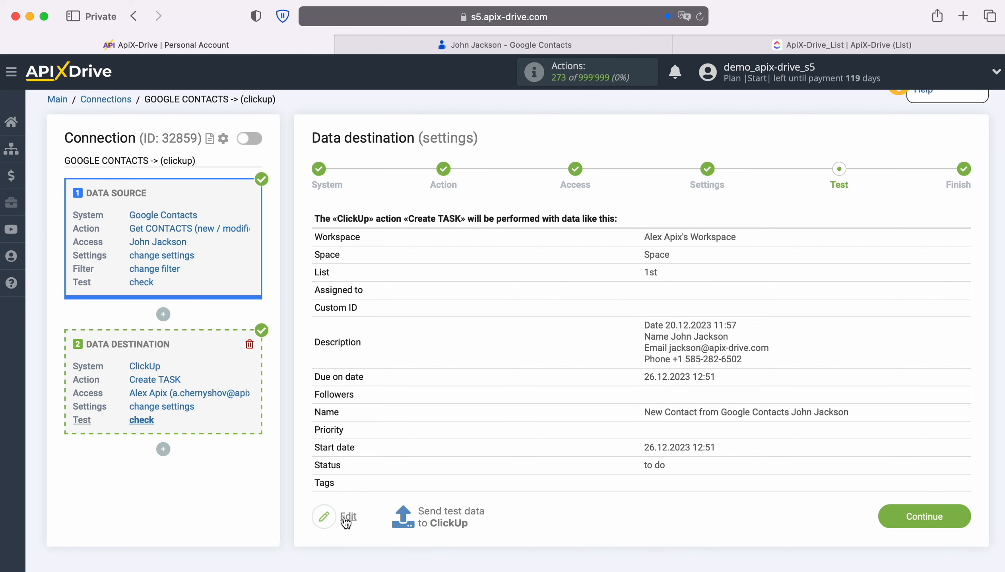
pyautogui.click(453, 513)
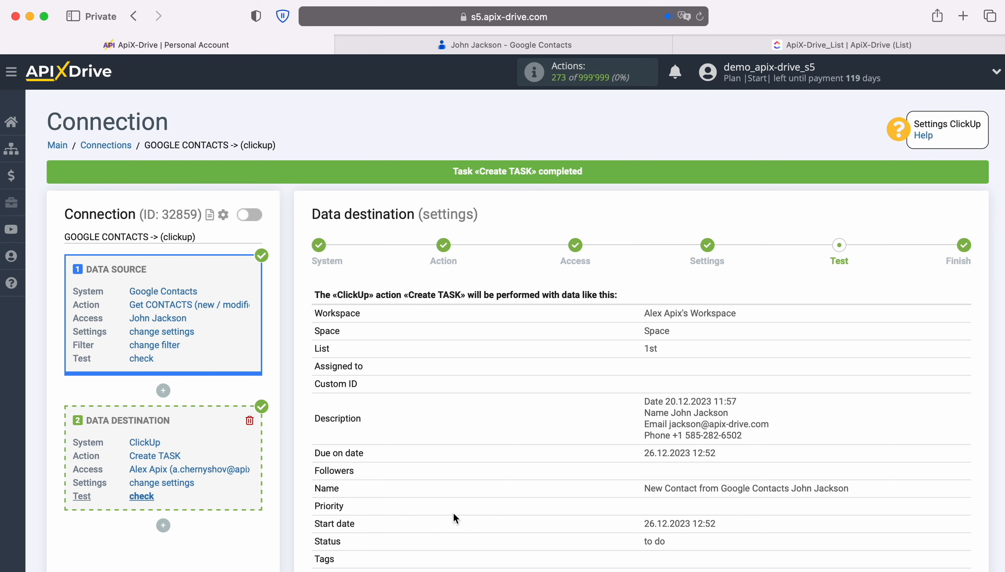
pyautogui.click(707, 43)
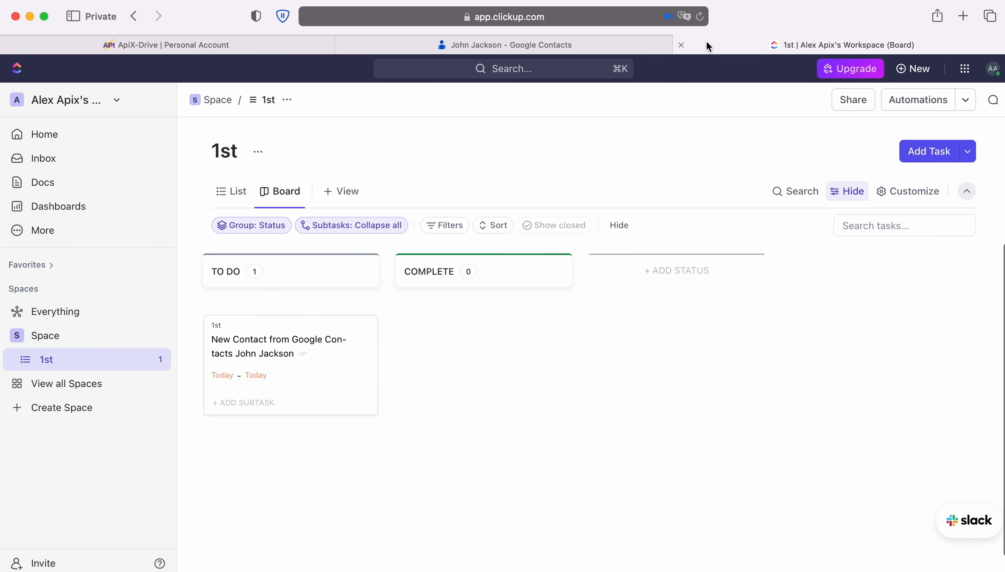
pyautogui.click(314, 341)
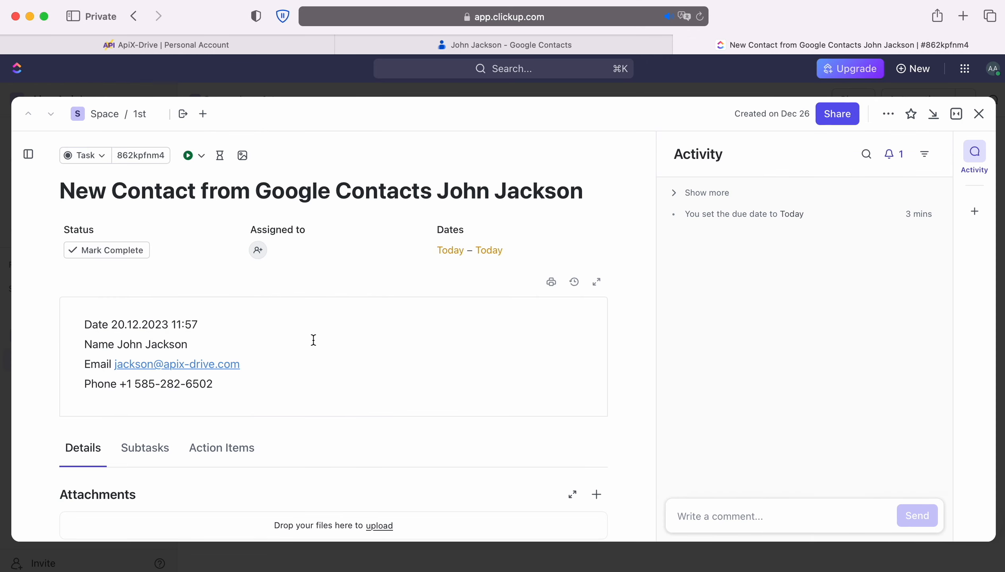
# Switch back to ApiX-Drive, complete the data destination setup and enable automatic updates for the connection
pyautogui.click(181, 47)
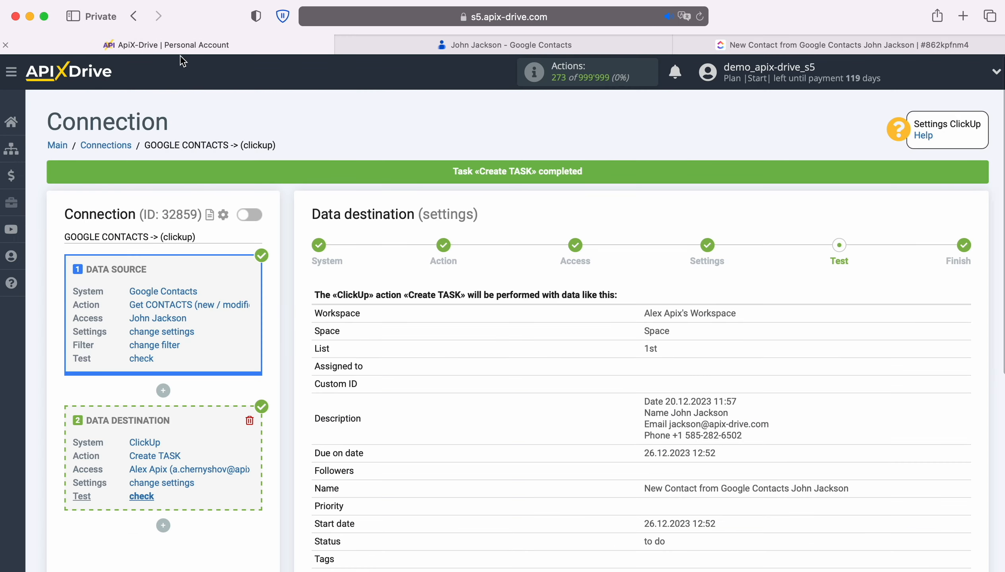
pyautogui.scroll(-3, 861, 429)
pyautogui.click(959, 520)
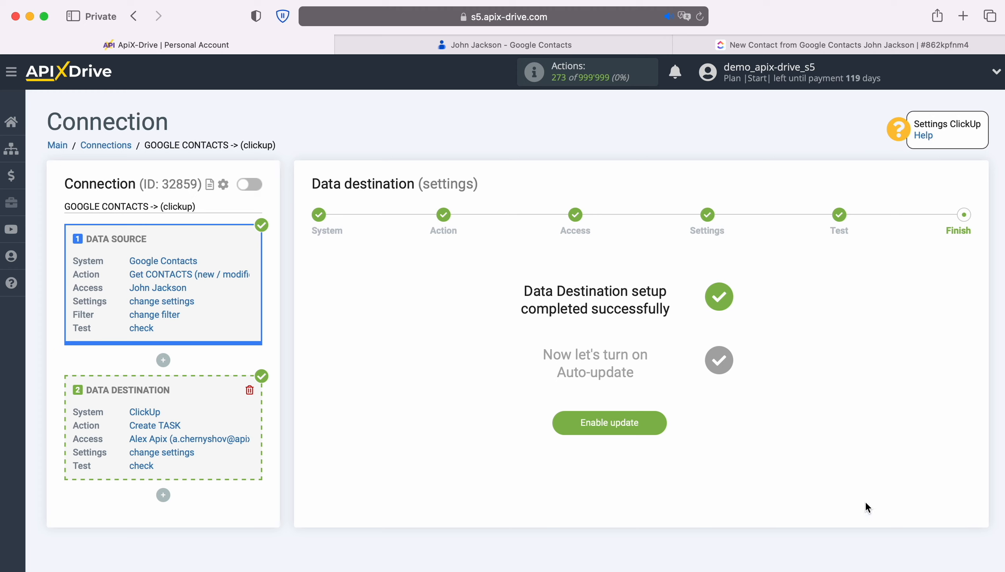
pyautogui.click(655, 418)
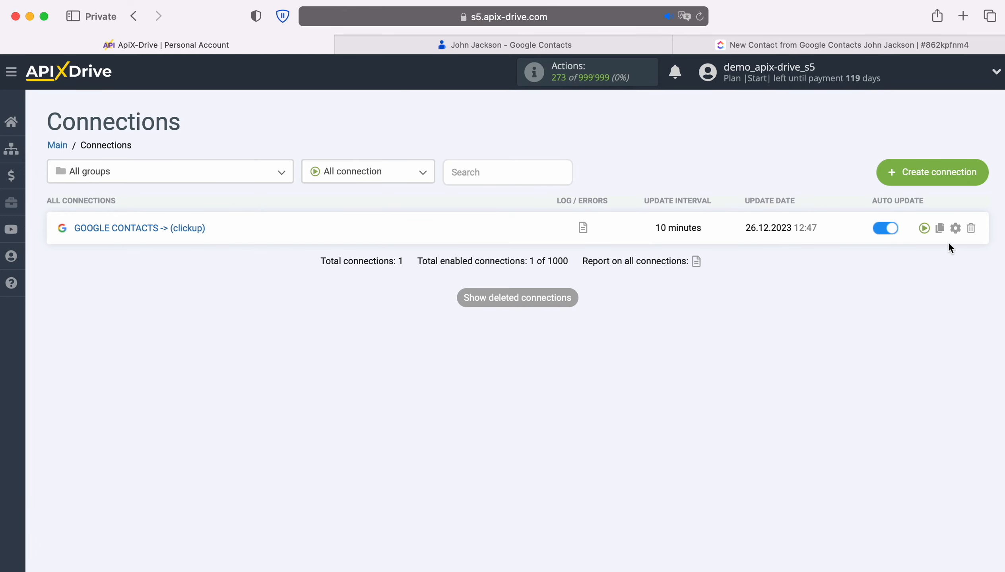
# Set the update interval of the GOOGLE CONTACTS -> (clickup) connection to 5 minutes and save the connection setup
pyautogui.click(956, 228)
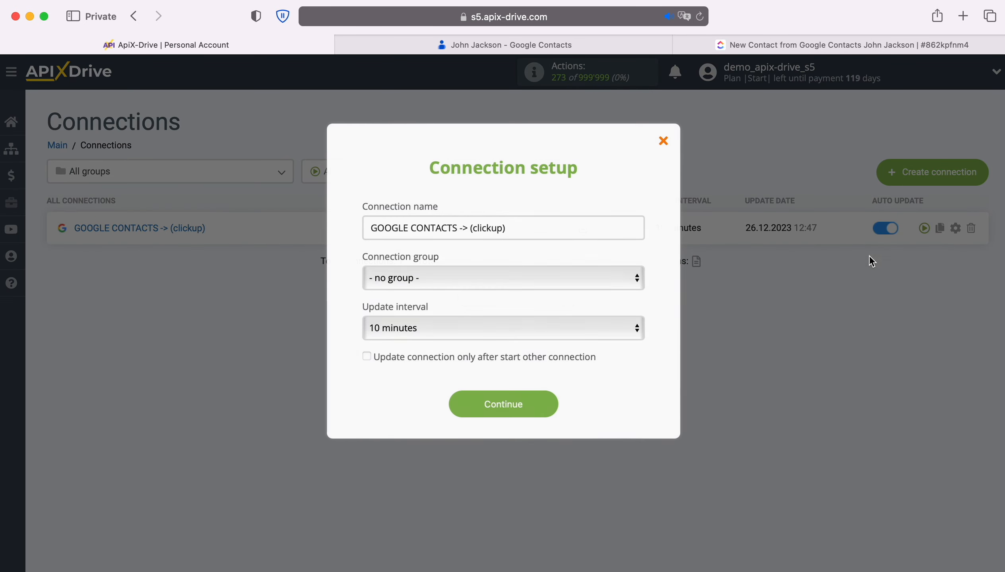
pyautogui.click(595, 327)
pyautogui.click(562, 310)
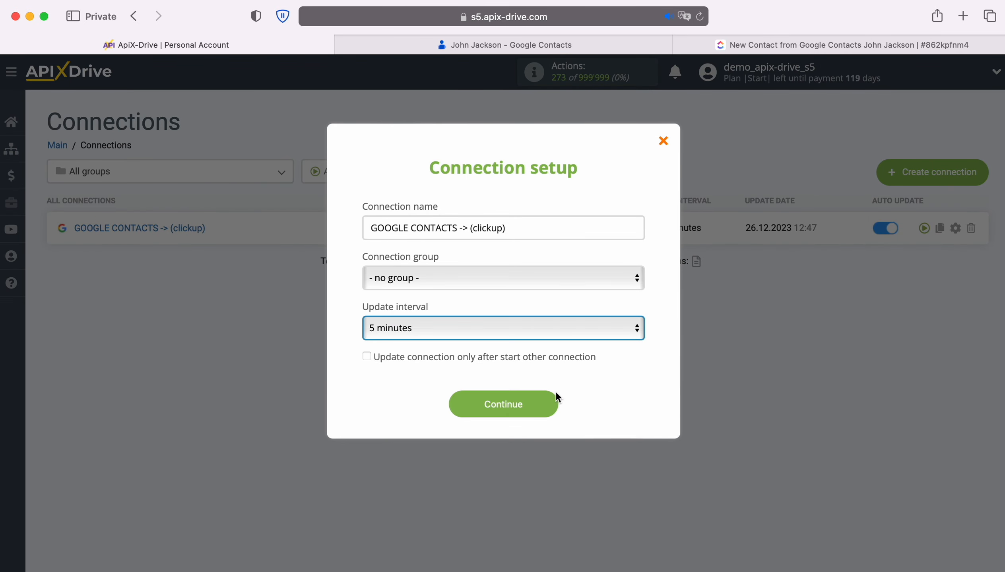
pyautogui.click(548, 404)
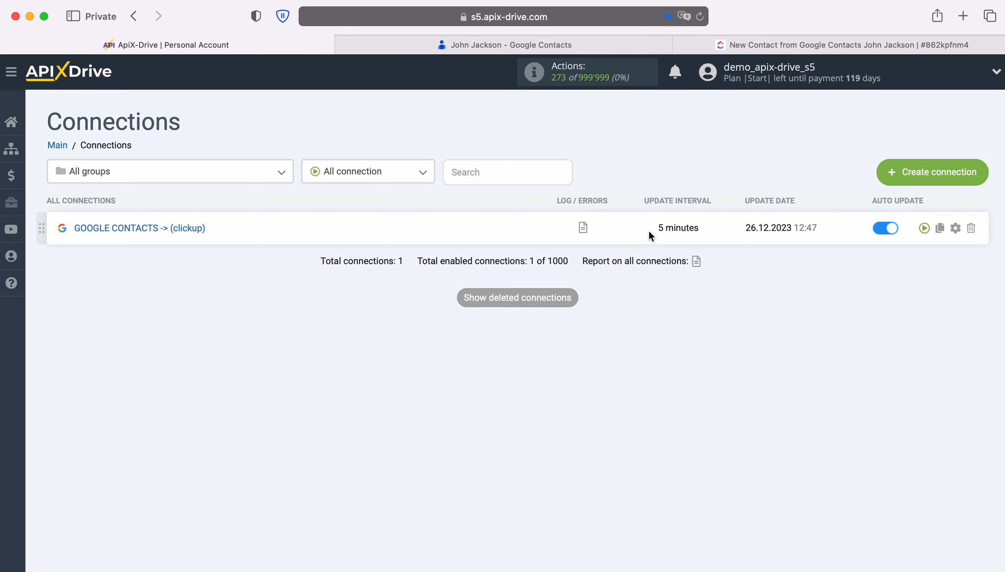